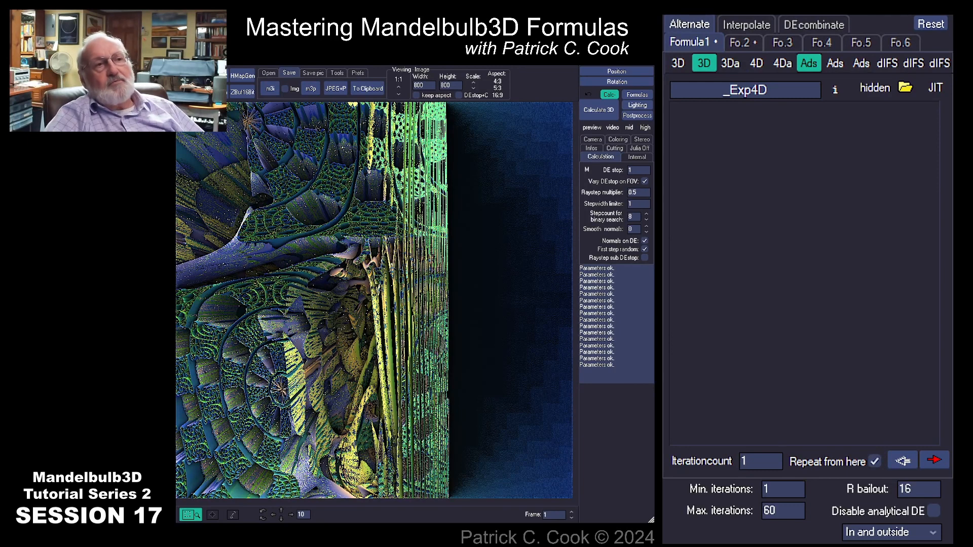
Browse the 3D, 3Da, 4D and 4Da formula lists
click(678, 63)
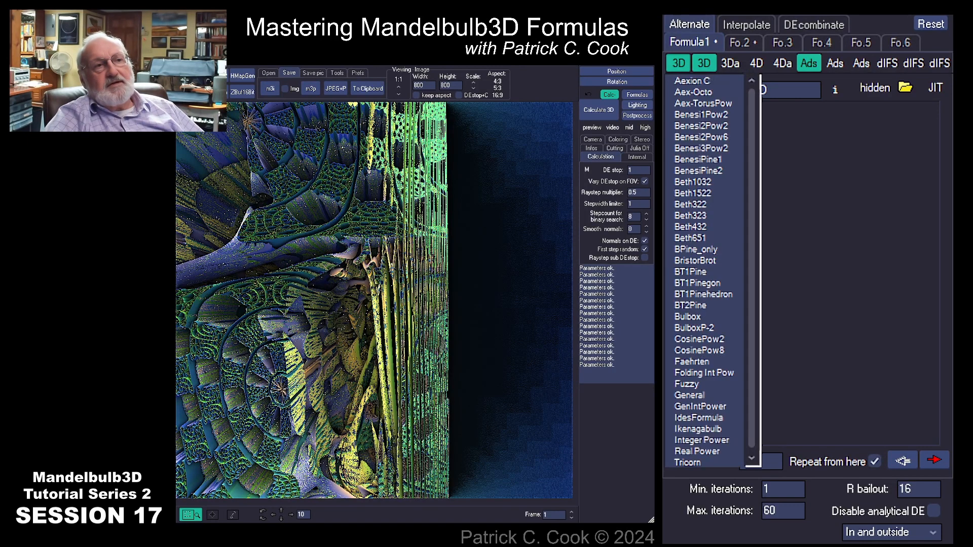
click(731, 64)
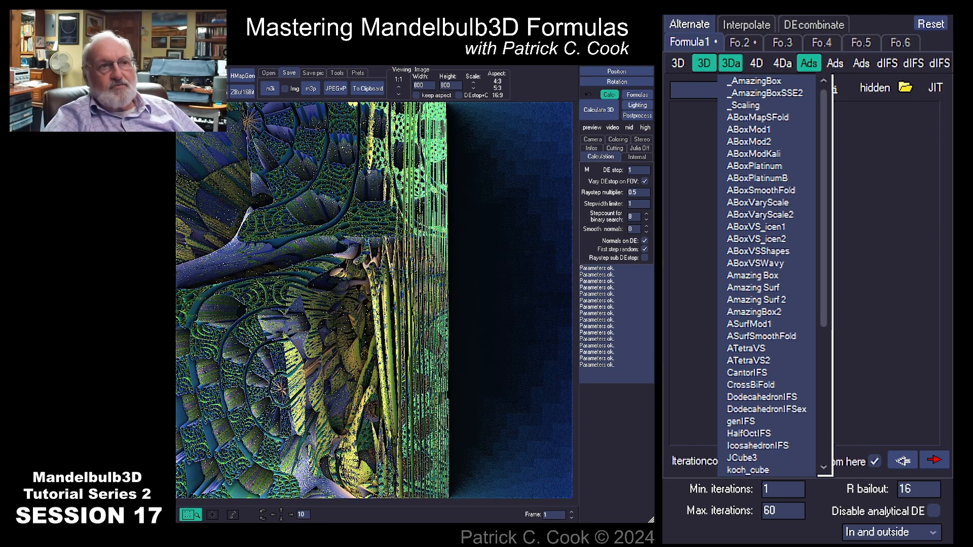
click(756, 63)
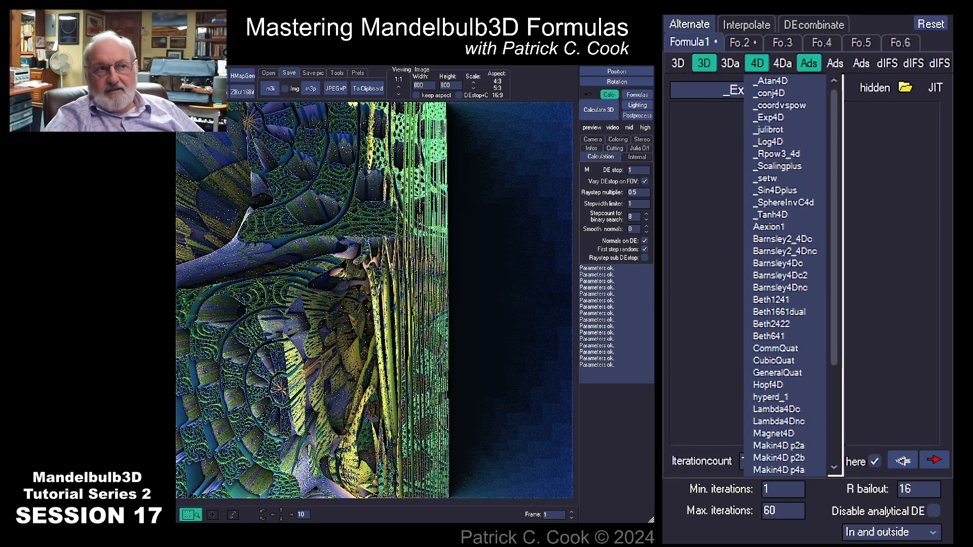
click(782, 63)
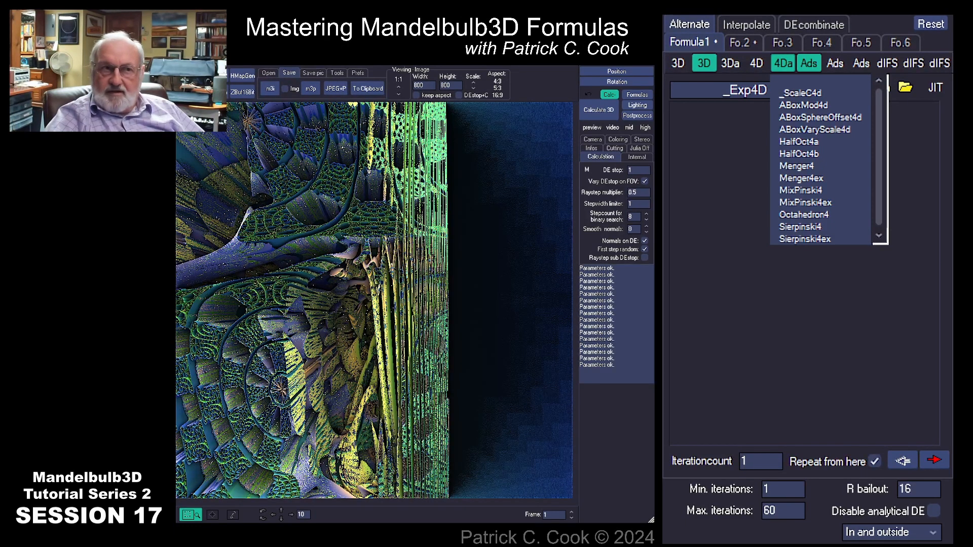
Browse the three additional transform lists, then return to the 3D formula list
click(835, 63)
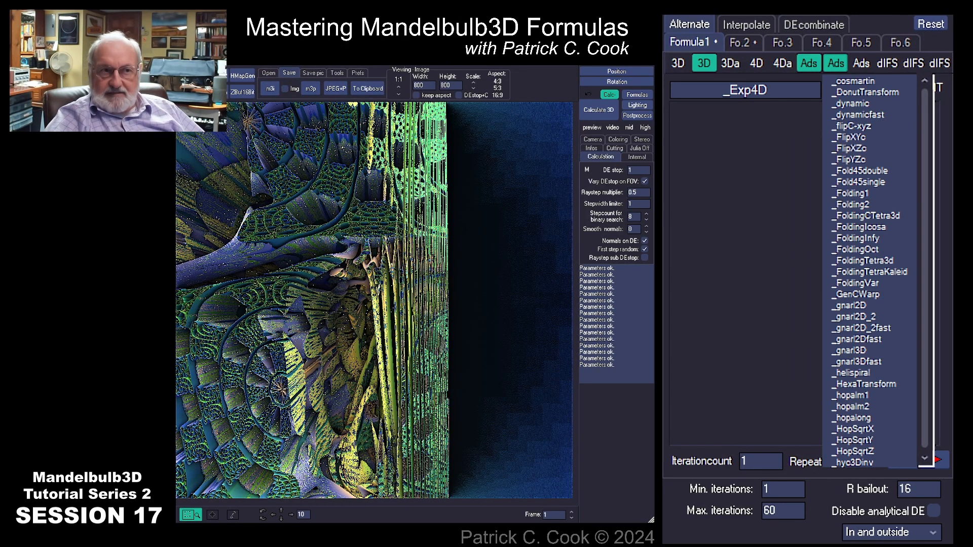
click(861, 64)
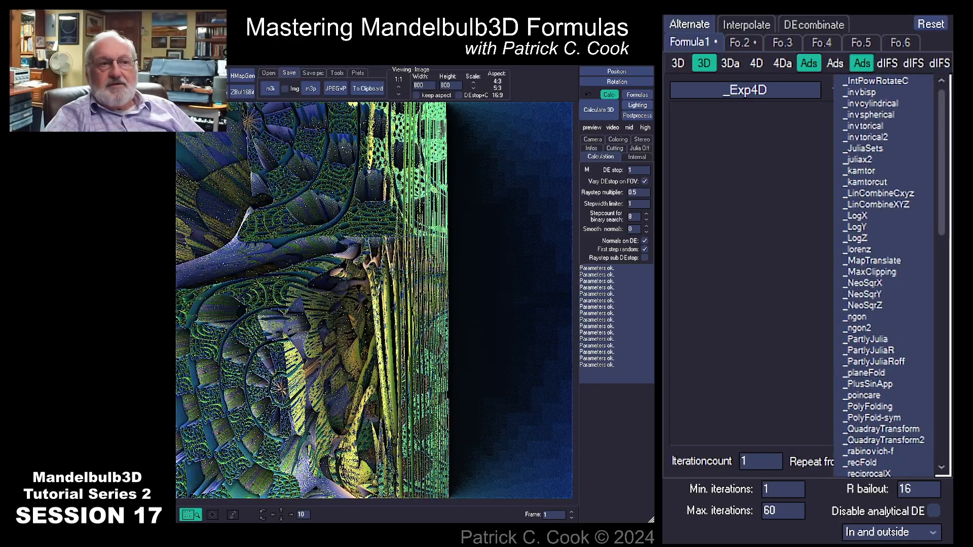
click(836, 63)
click(809, 63)
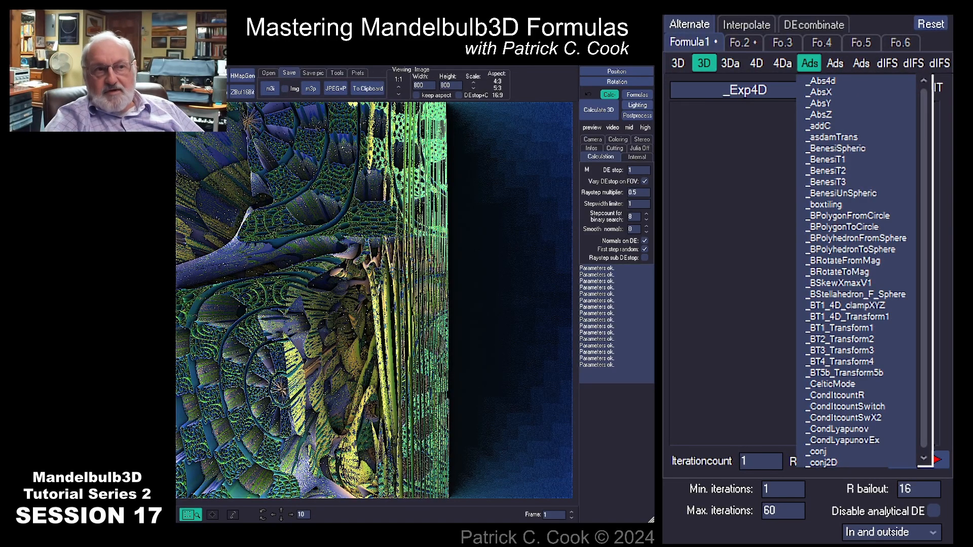
click(835, 63)
click(861, 63)
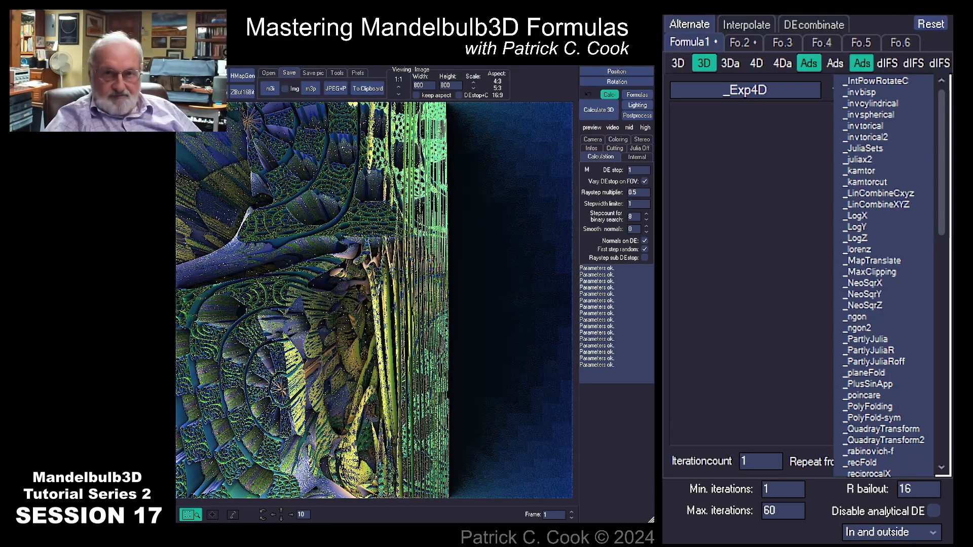
click(835, 64)
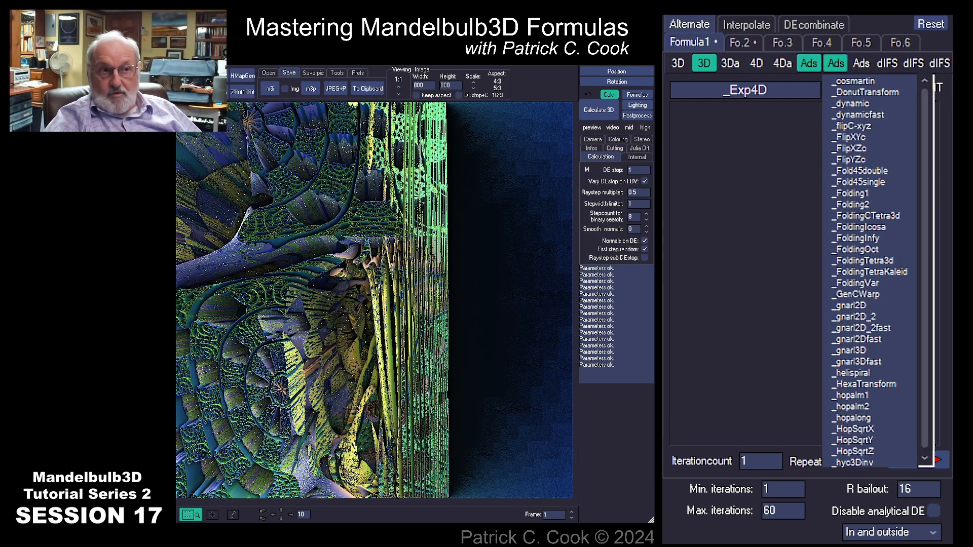
click(809, 64)
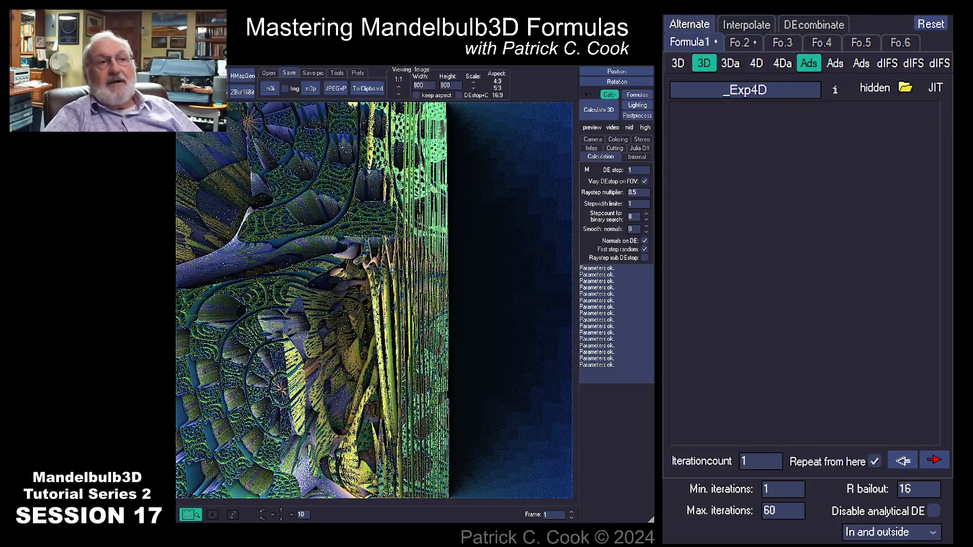
click(704, 63)
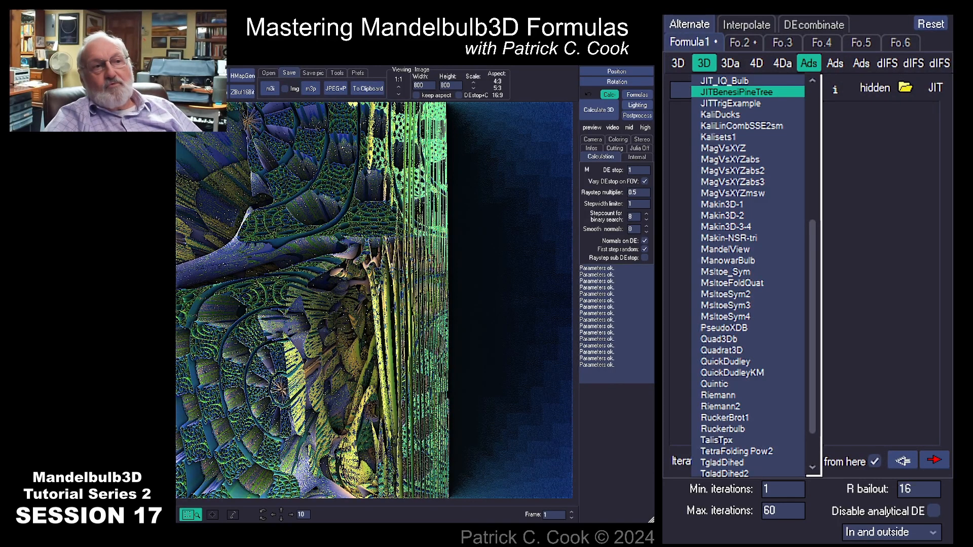
mouse_move(730, 64)
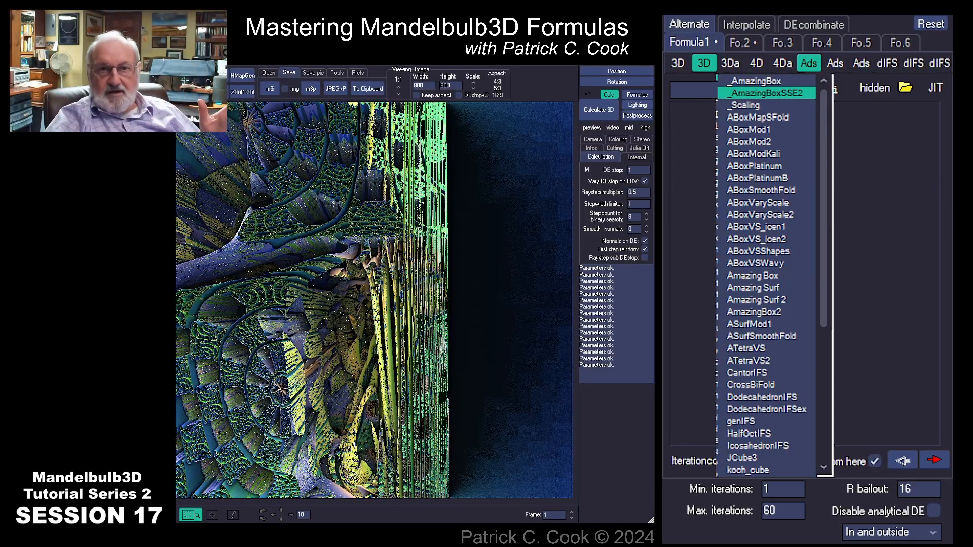
mouse_move(835, 63)
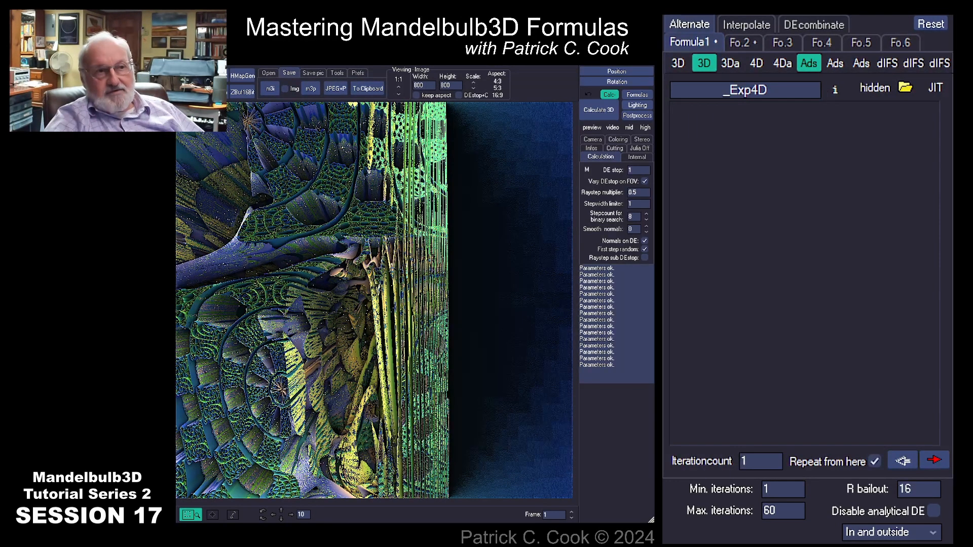
Load the _planeFold transform into formula slot 1 in place of _Exp4D
click(862, 63)
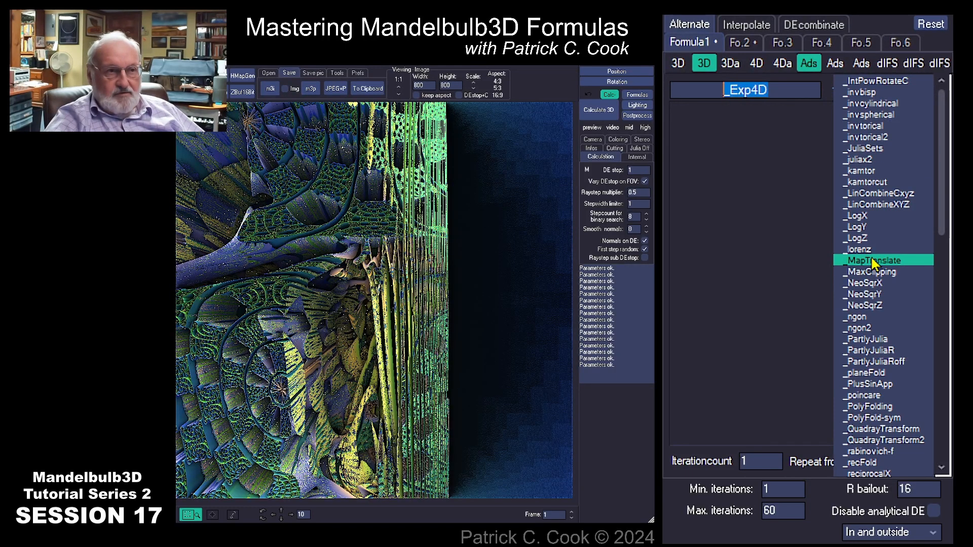
click(892, 374)
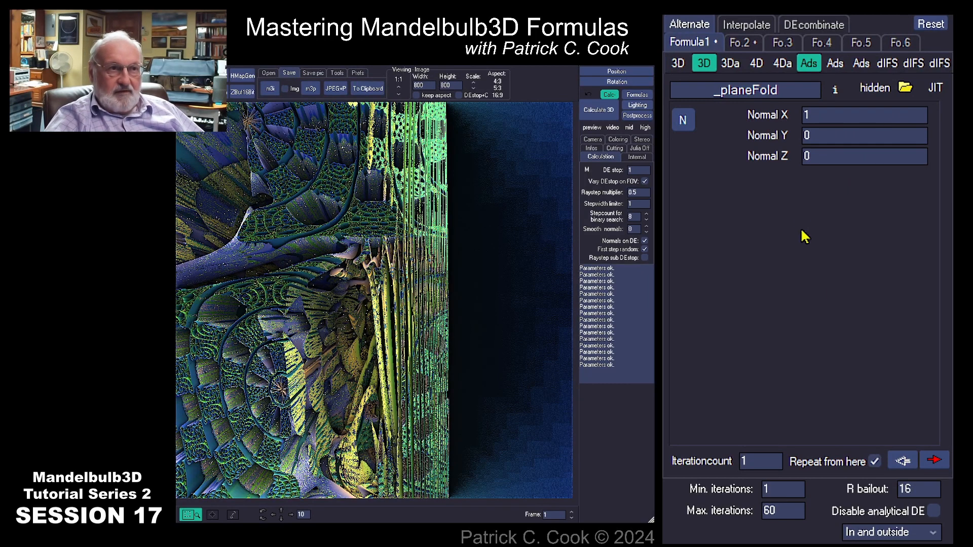
click(783, 92)
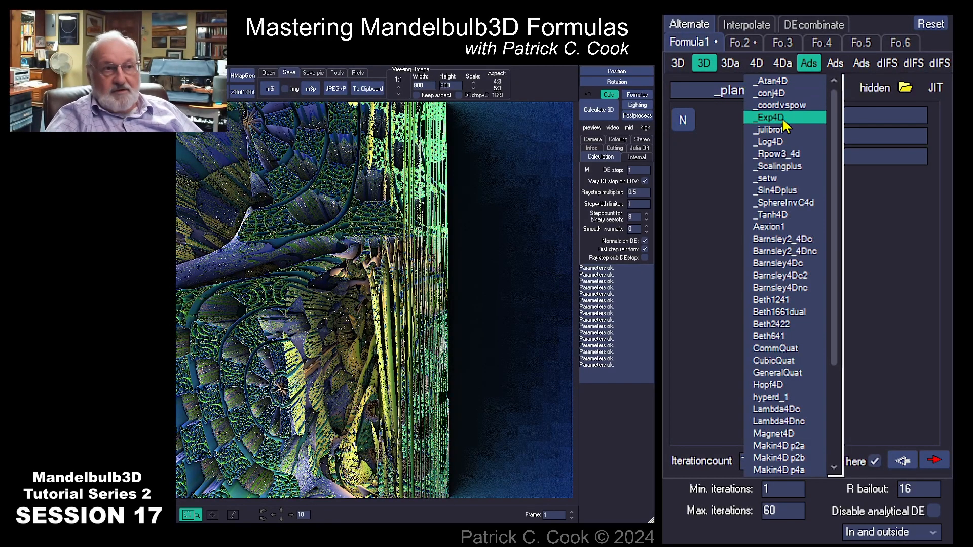
click(915, 250)
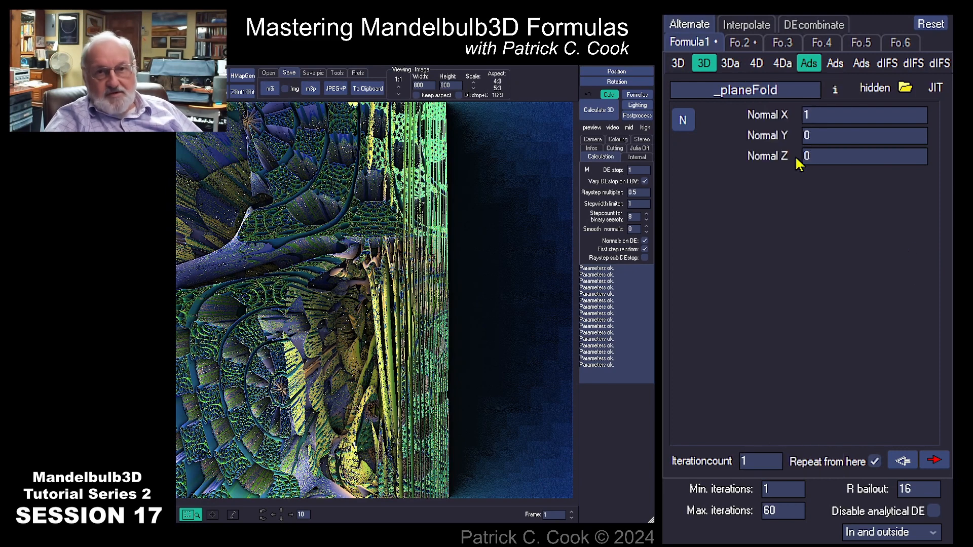
Check that Aexion C is in formula slot 2 and render the fractal
click(740, 46)
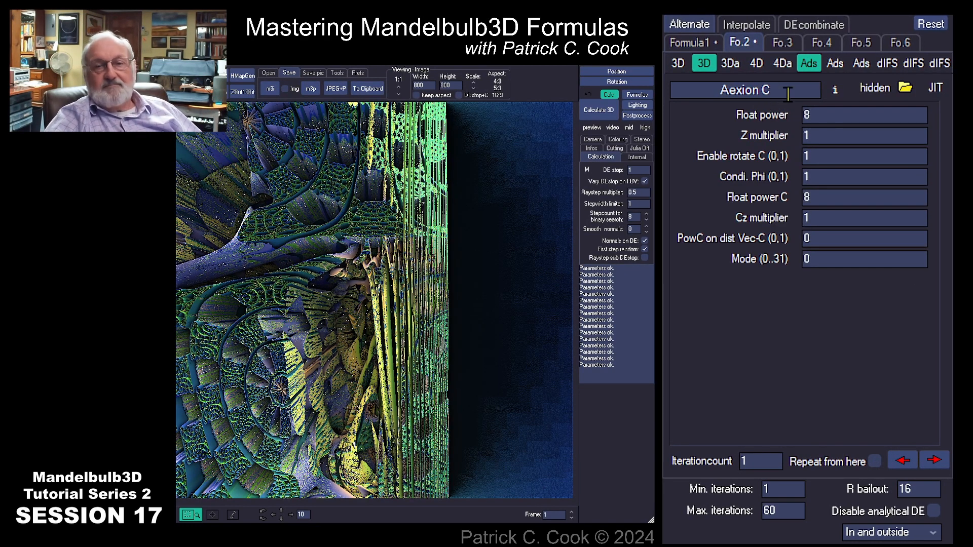
drag(780, 91, 670, 105)
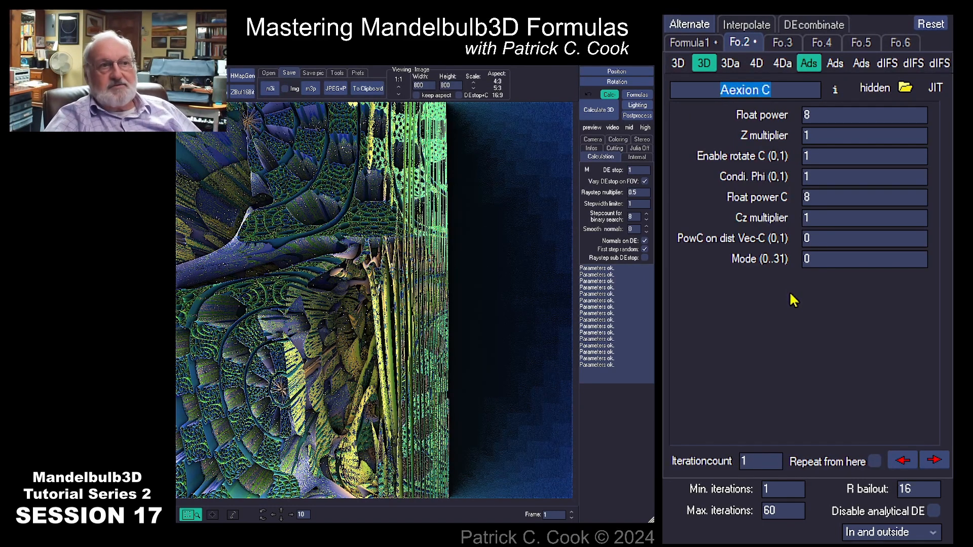
click(599, 112)
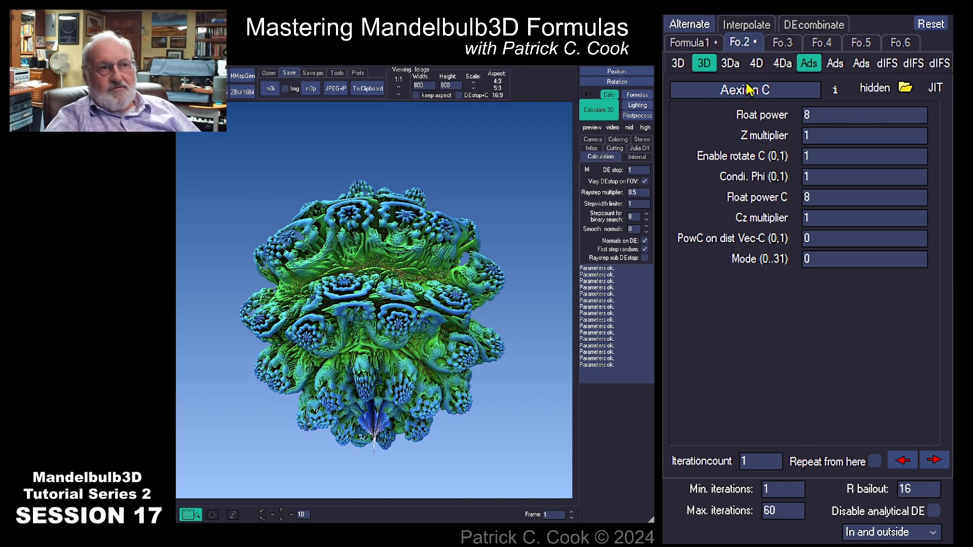
Replace _planeFold in formula slot 1 with the _ngon transform from the third transform list
click(685, 42)
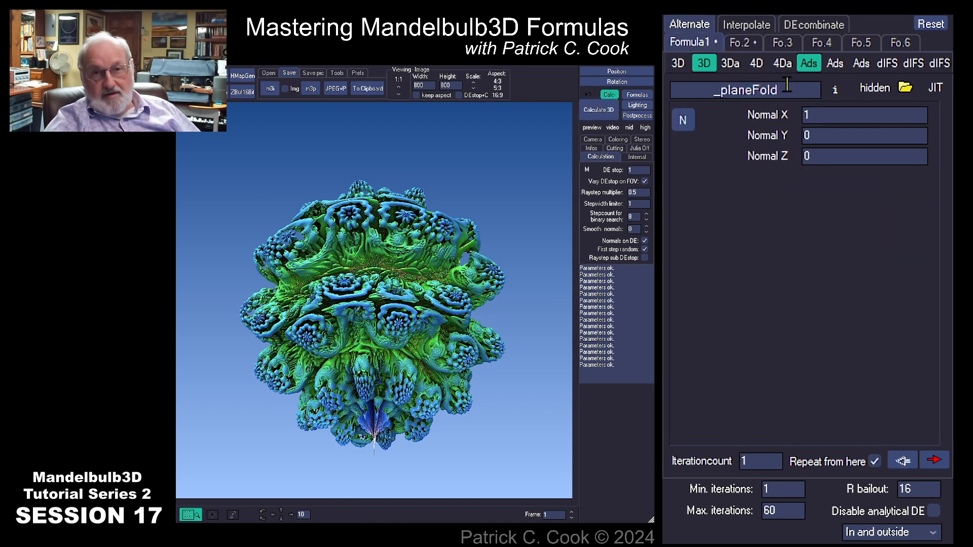
drag(787, 87, 692, 87)
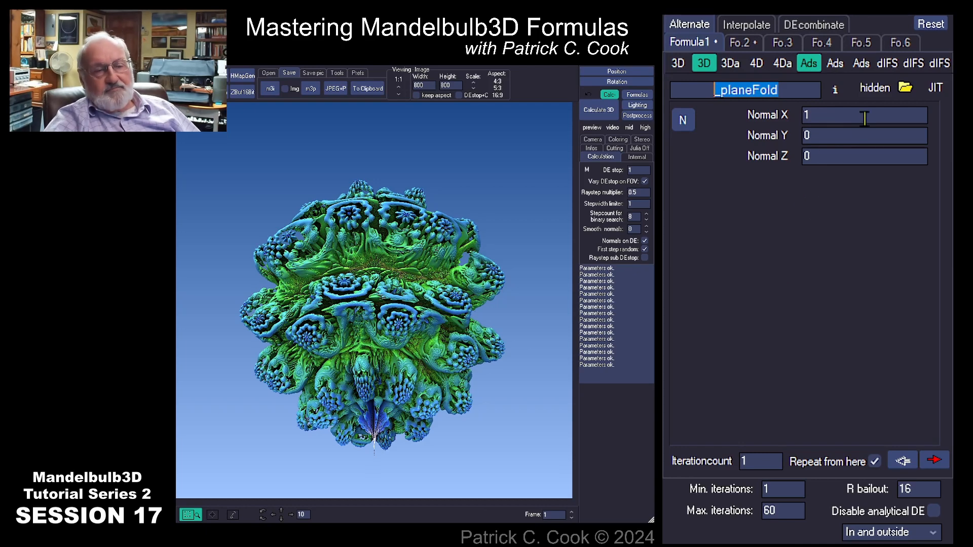
click(862, 61)
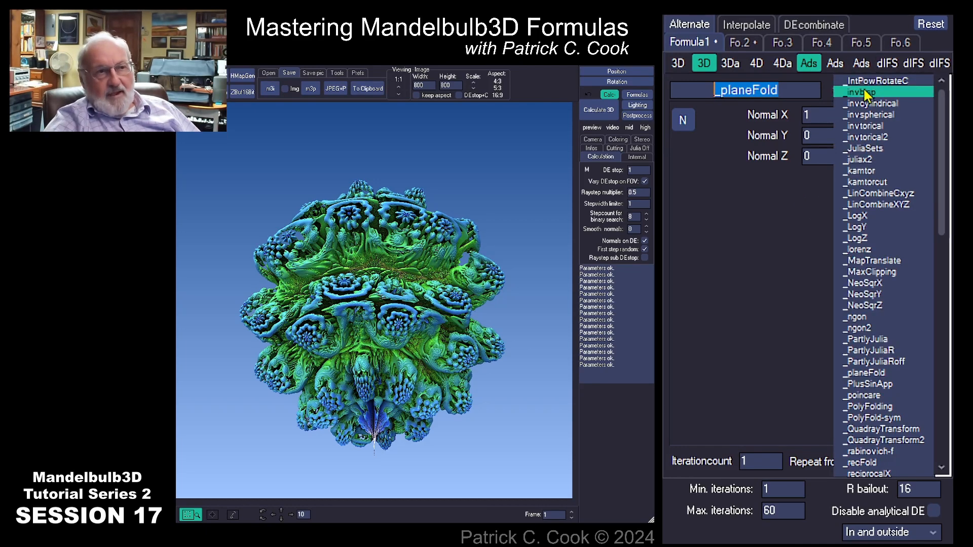
click(879, 321)
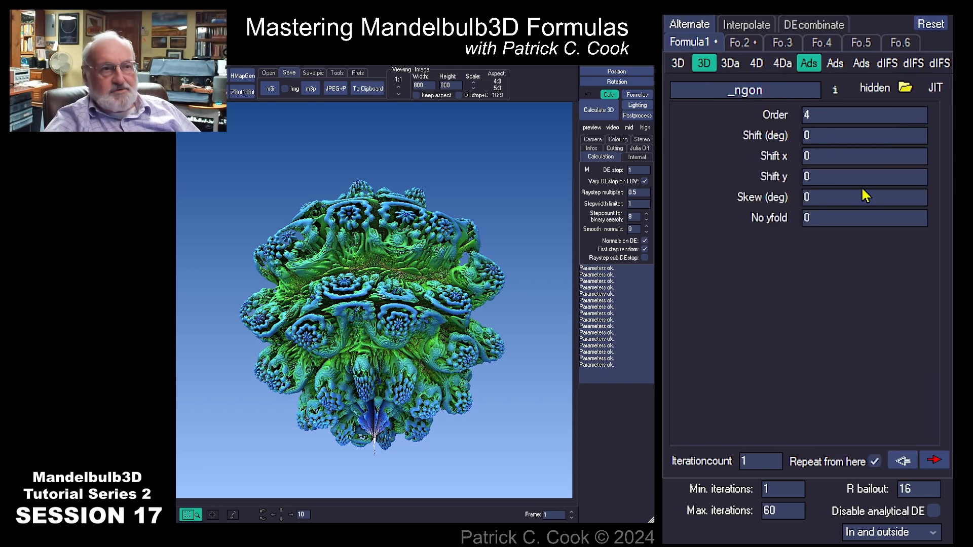
click(794, 90)
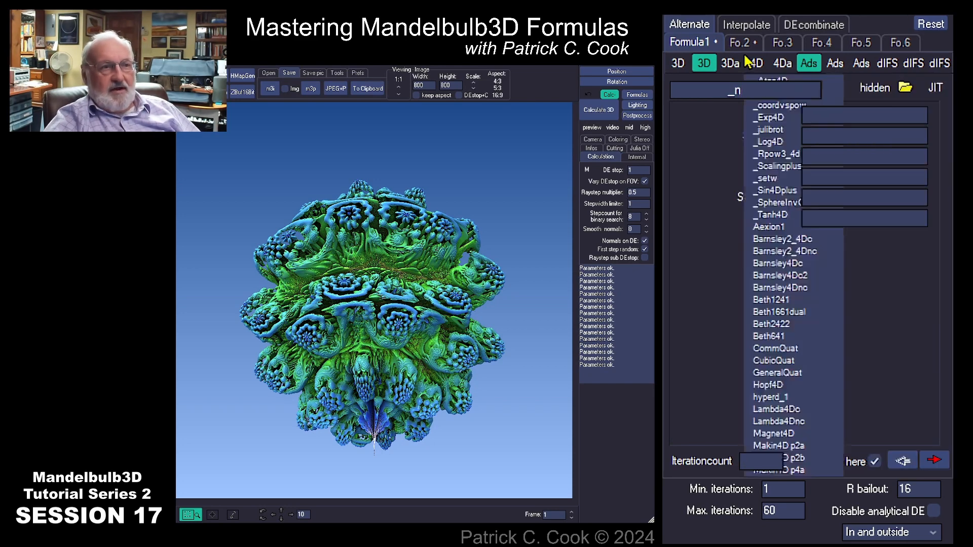
Confirm Aexion C in slot 2, return to _ngon in slot 1, and render the star form
click(742, 43)
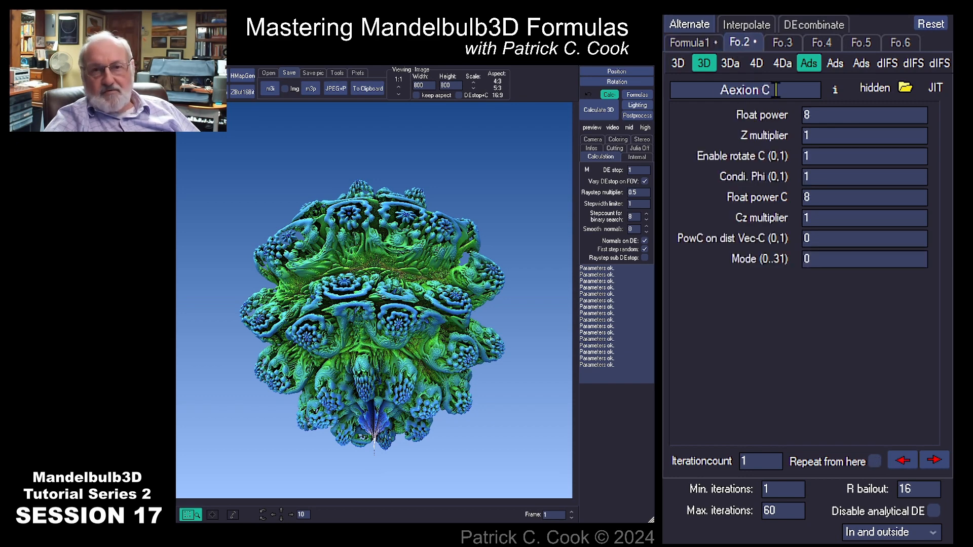
click(682, 43)
click(595, 108)
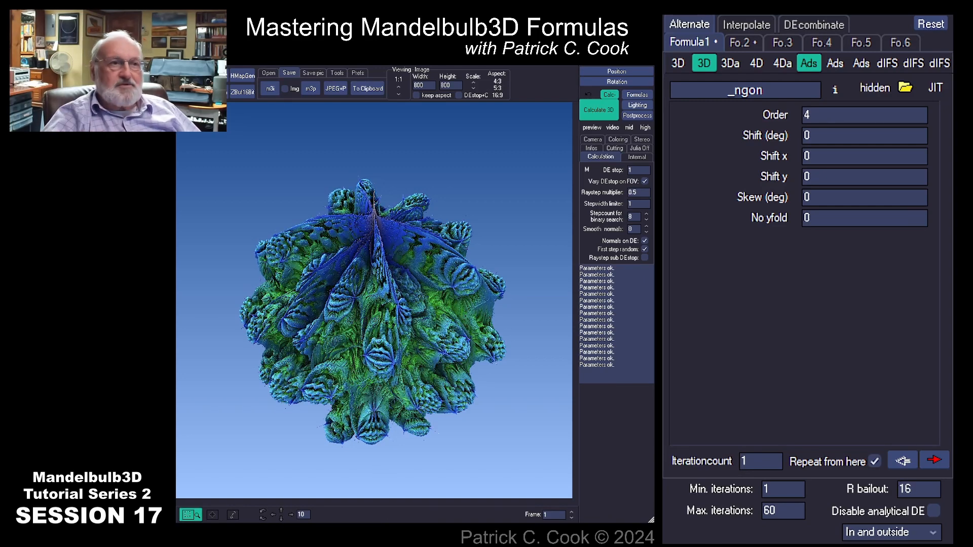
click(740, 42)
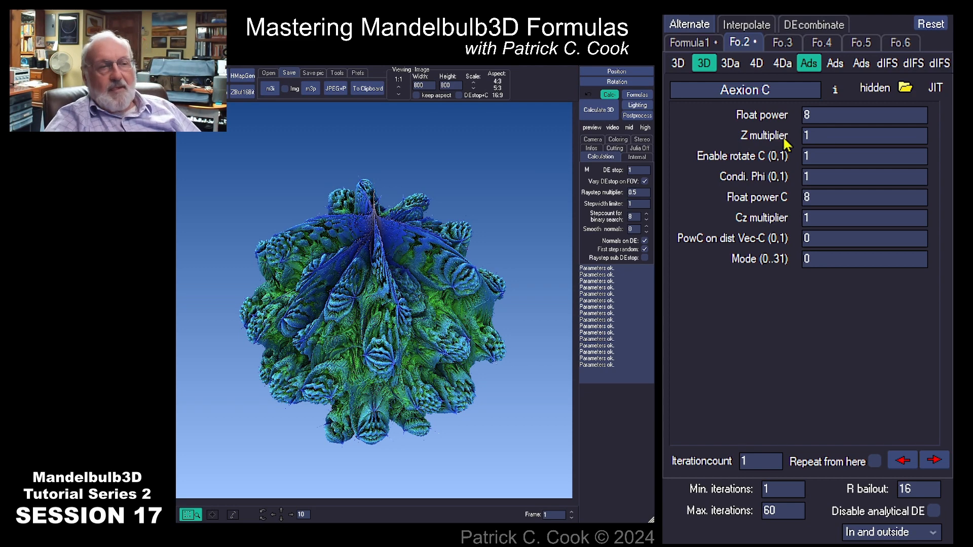
click(692, 44)
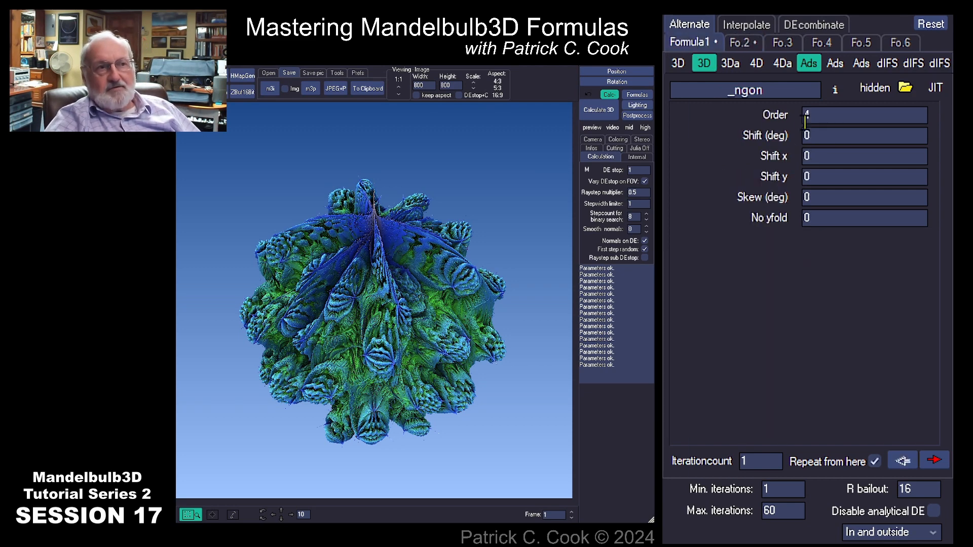
drag(774, 90, 724, 90)
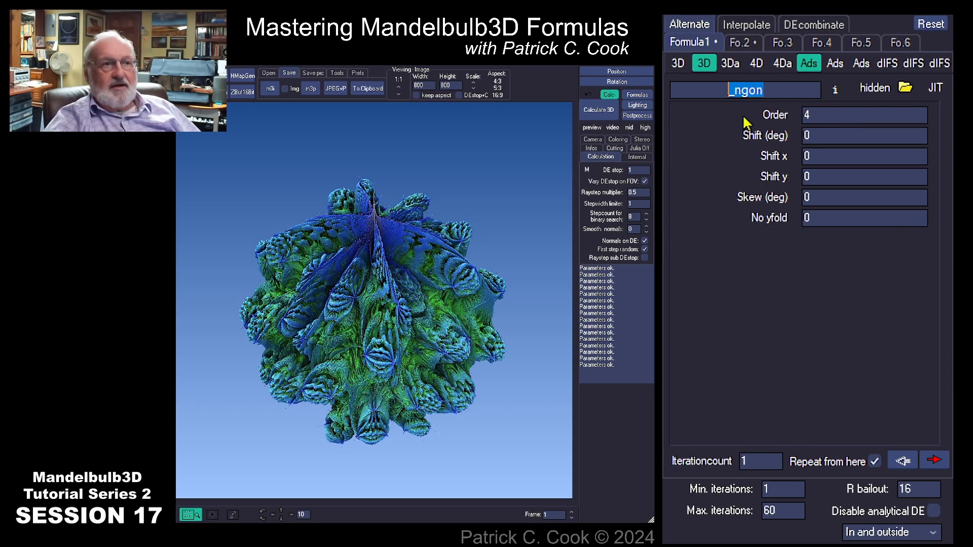
click(778, 89)
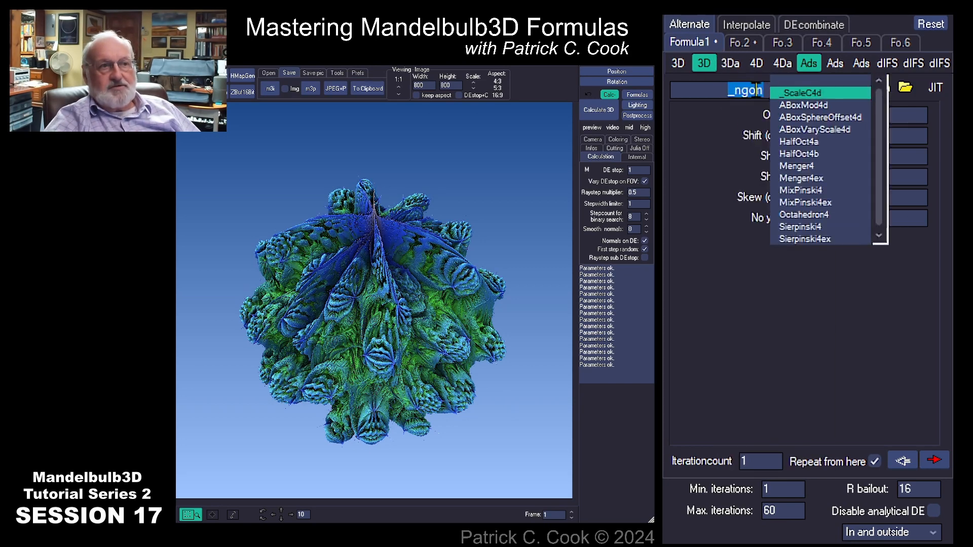
click(730, 90)
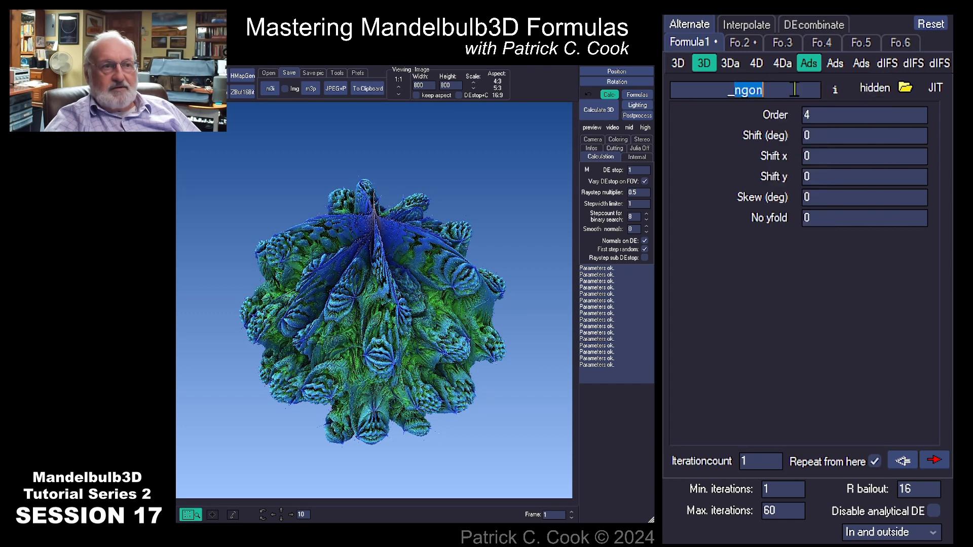
Delete _ngon and the stray typed text from the Formula 1 name field, committing an empty slot
key(BackSpace)
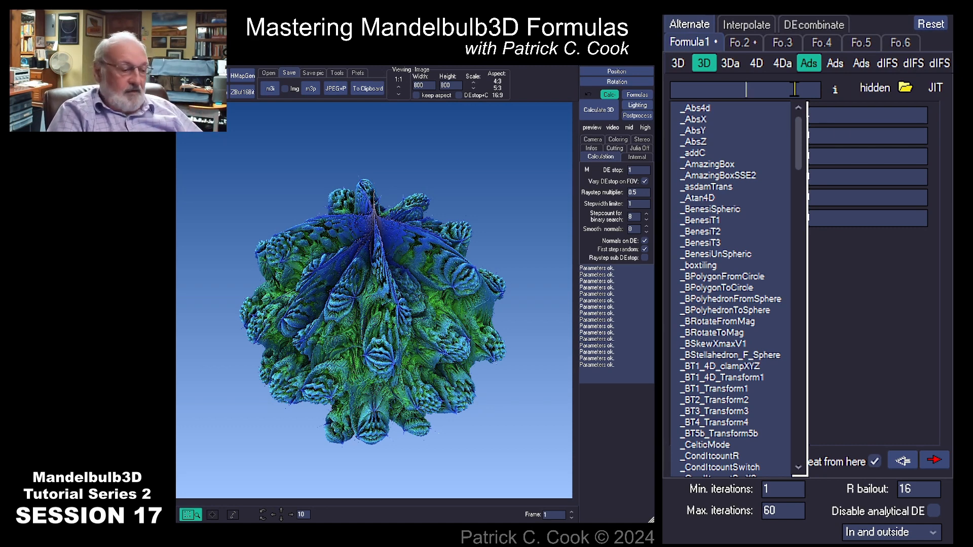
text(FDFG)
key(BackSpace)
key(BackSpace)
key(BackSpace)
key(BackSpace)
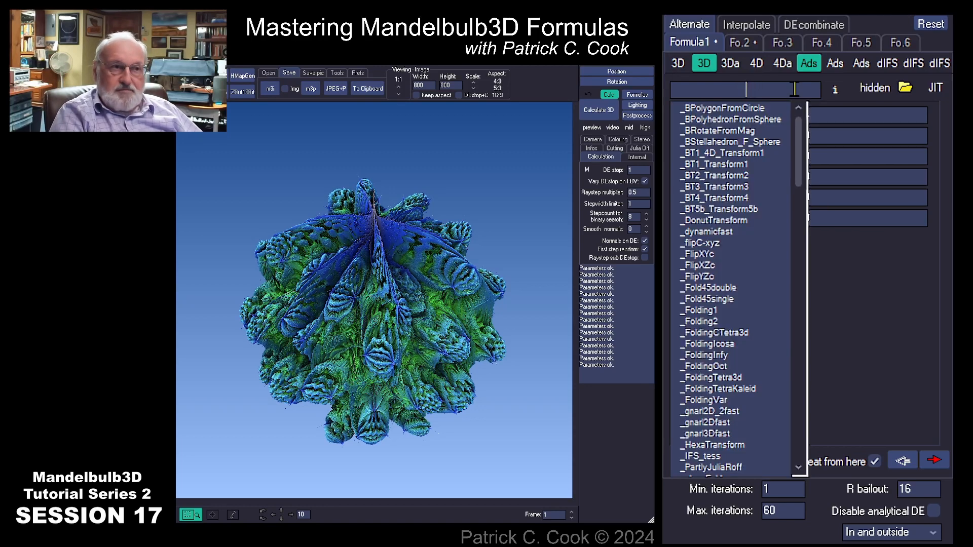
key(Return)
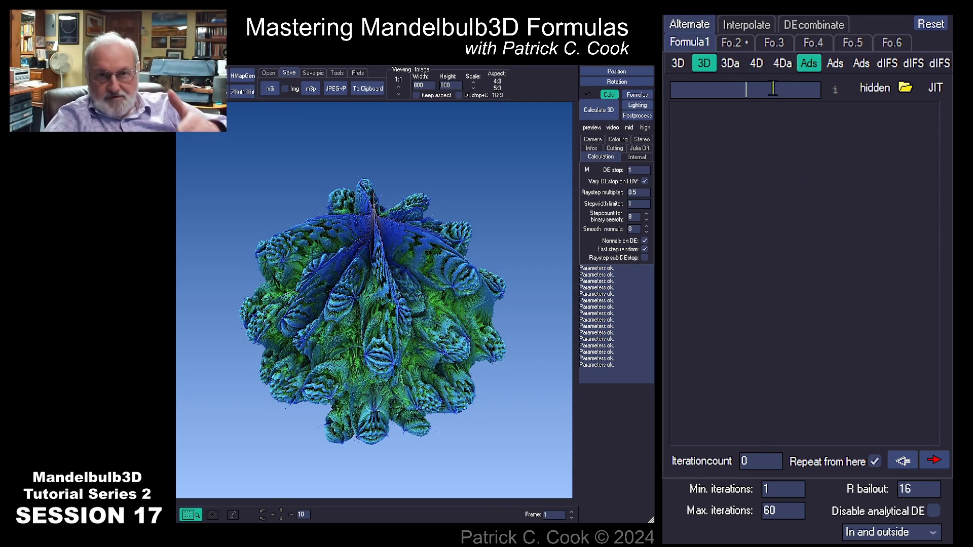
Confirm Aexion C in slot 2, go back to the empty slot 1, and render the rounded bulb
click(731, 42)
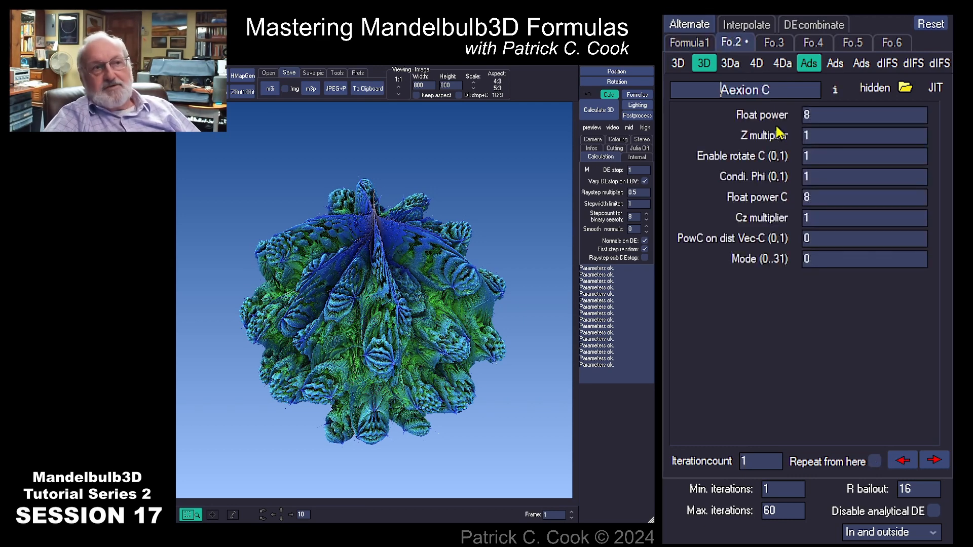
drag(774, 91, 679, 91)
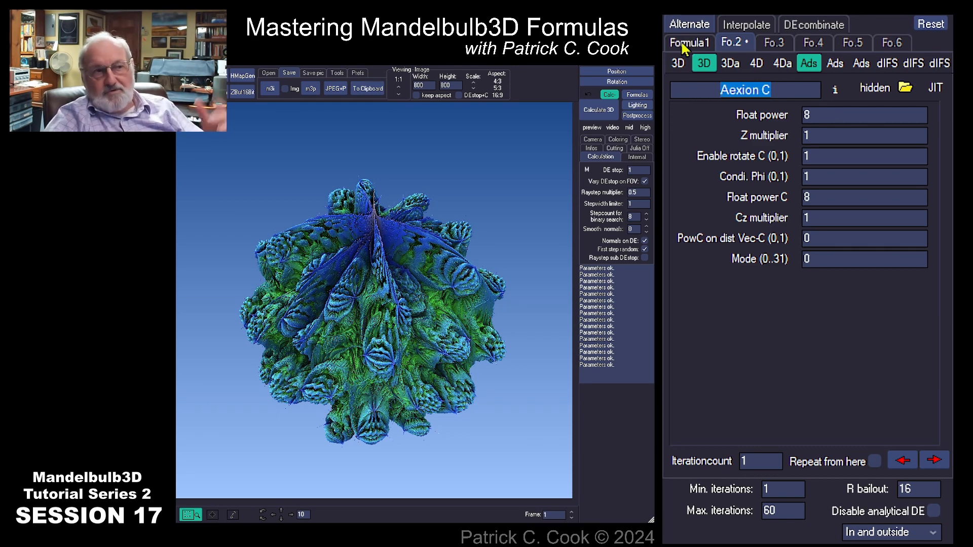
click(684, 45)
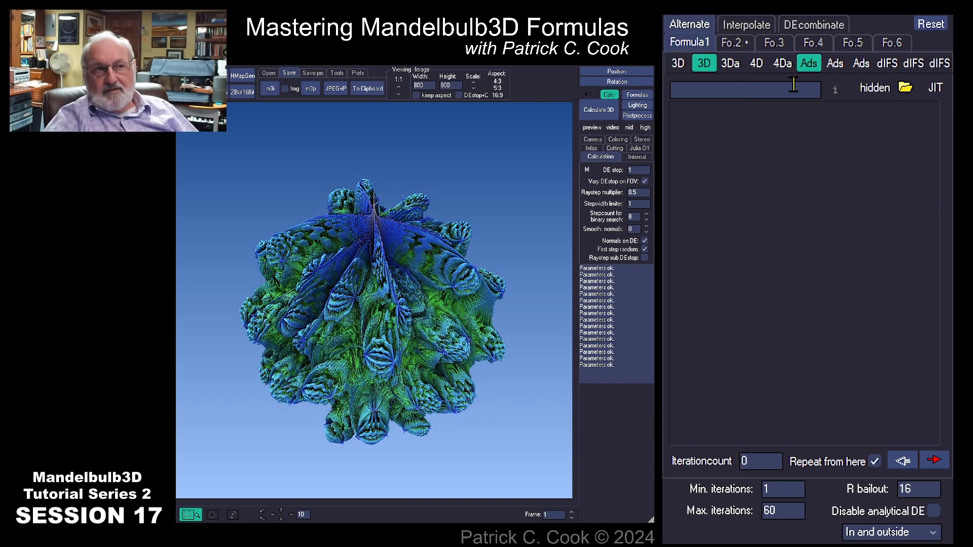
click(694, 83)
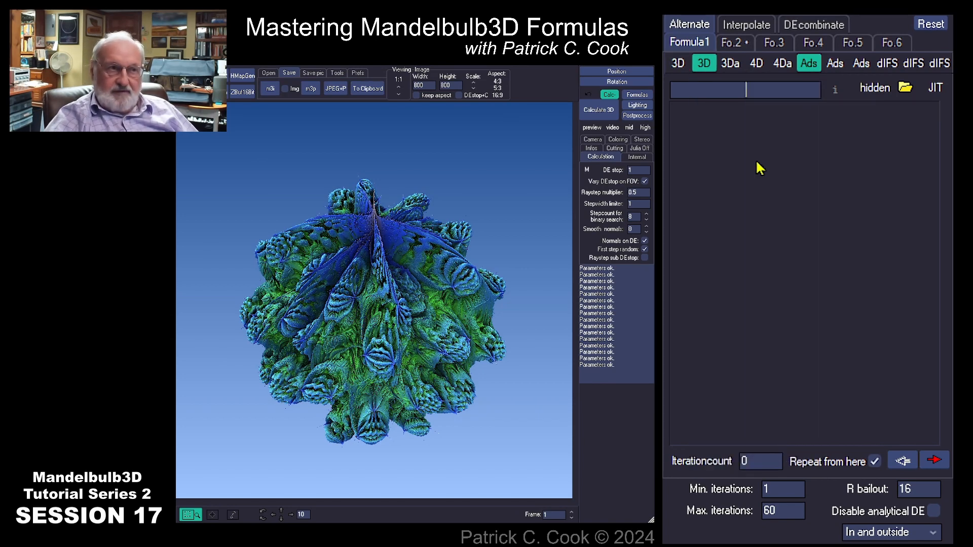
click(601, 113)
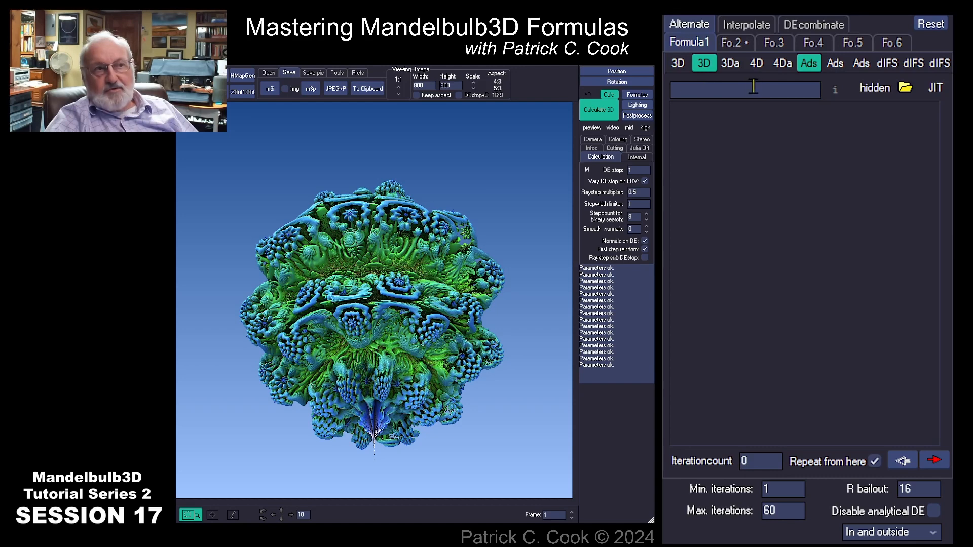
click(731, 43)
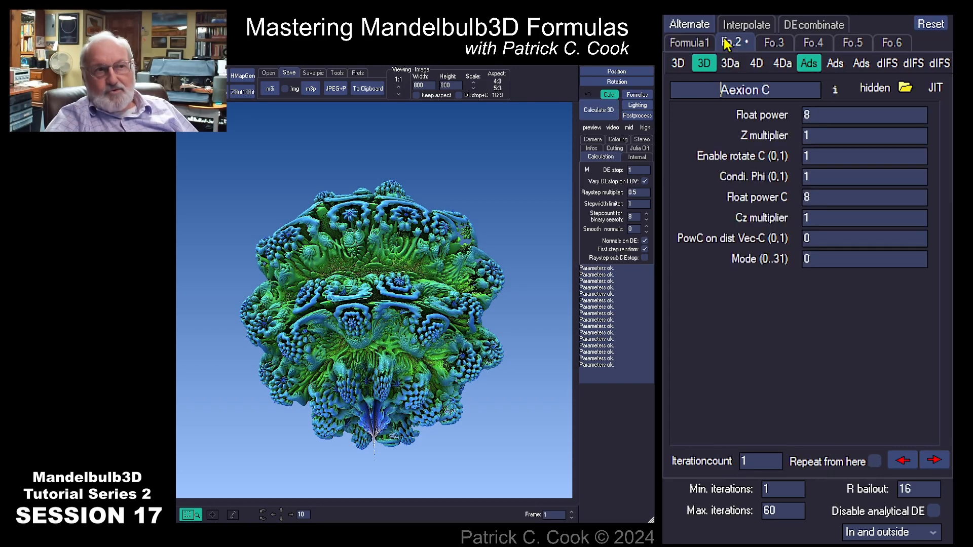
click(900, 462)
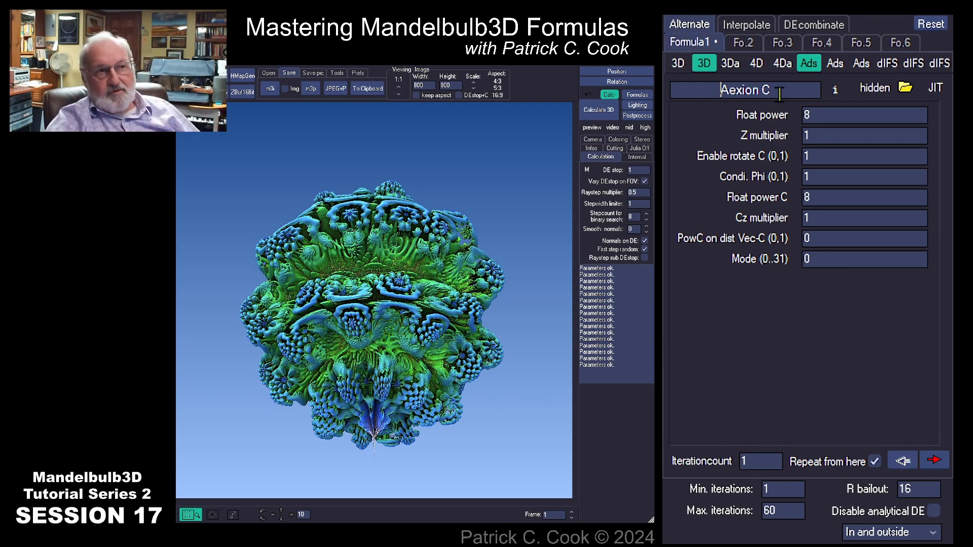
click(598, 110)
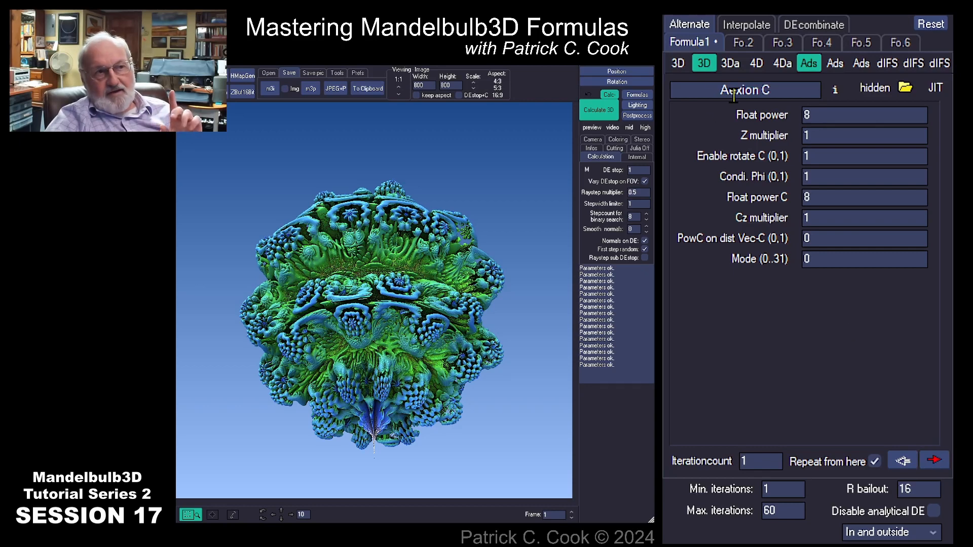
click(936, 463)
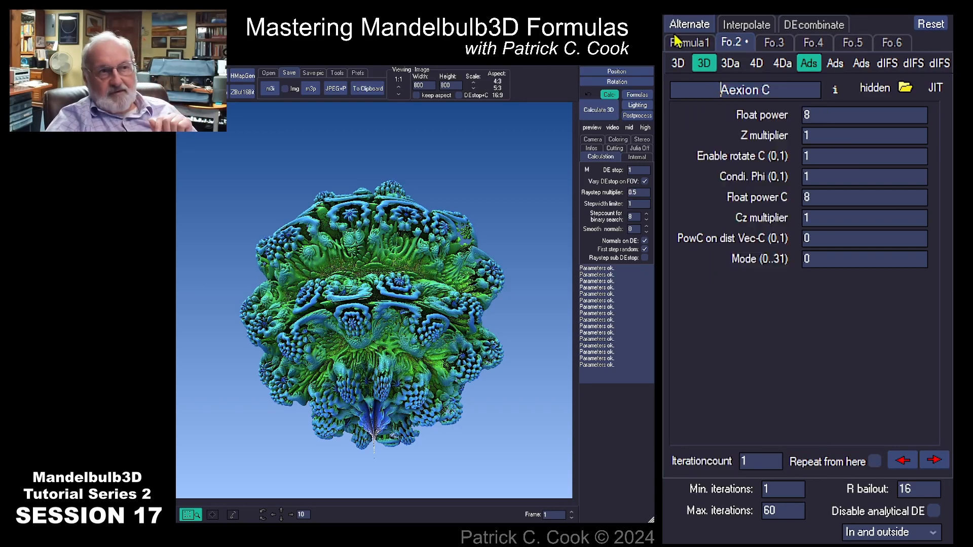
click(681, 44)
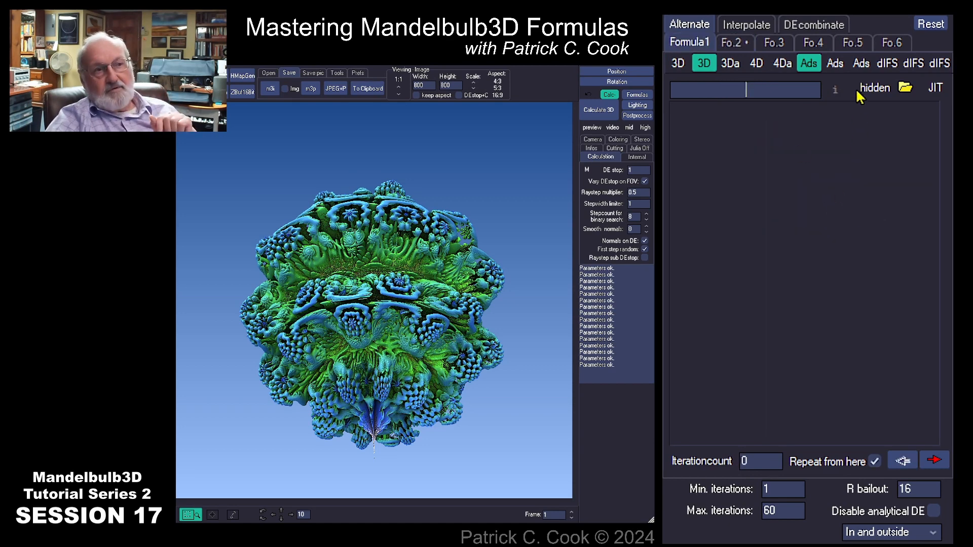
Load _SinhX (Mul -2) into formula slot 1 and render the spiky mirrored fractal
click(860, 63)
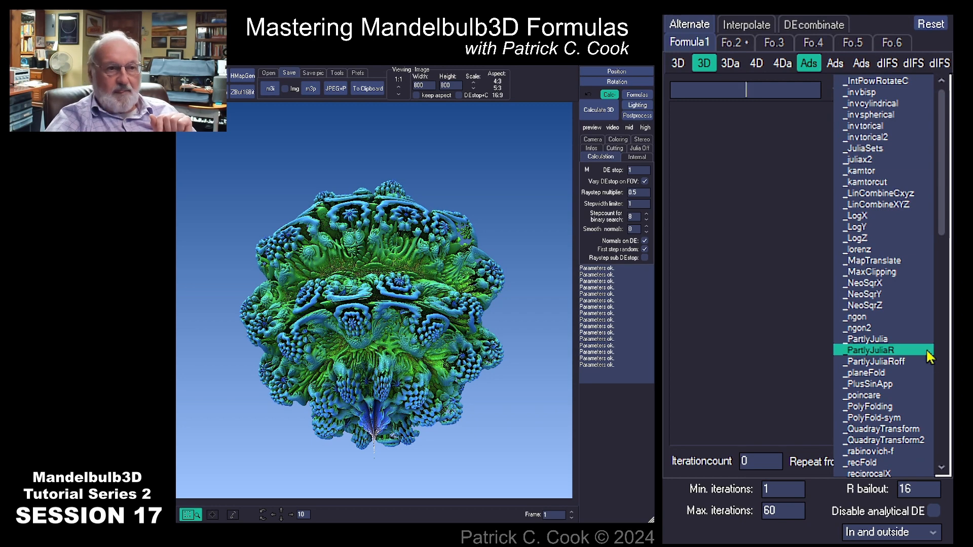
click(941, 243)
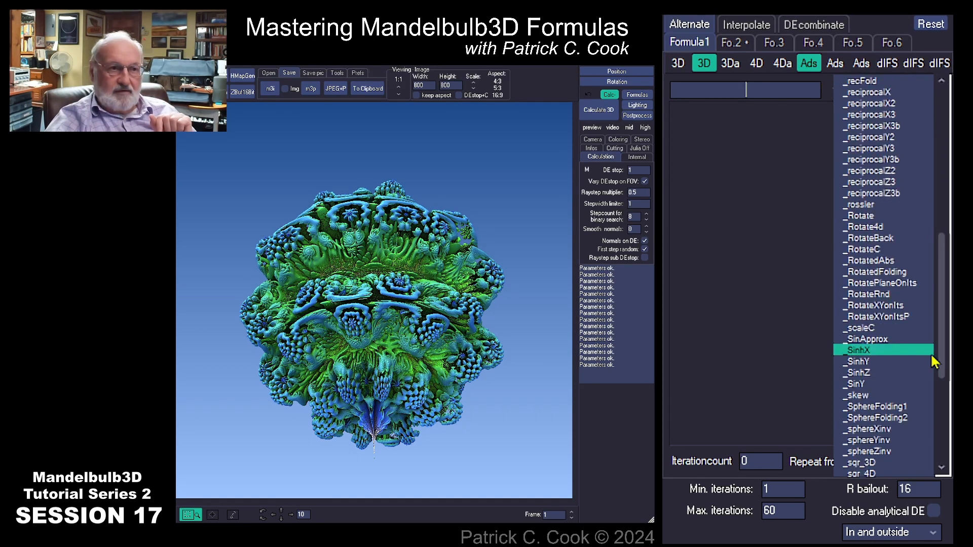
click(873, 351)
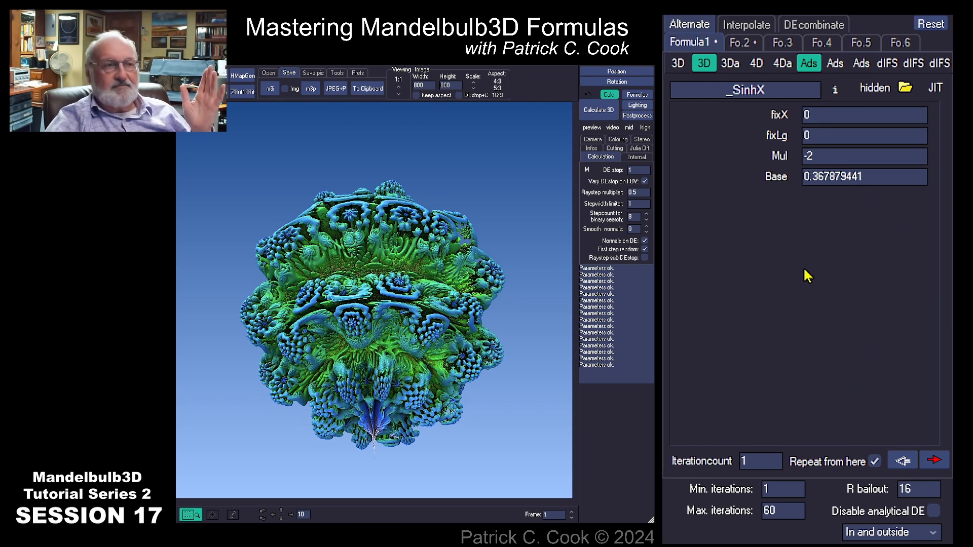
click(603, 113)
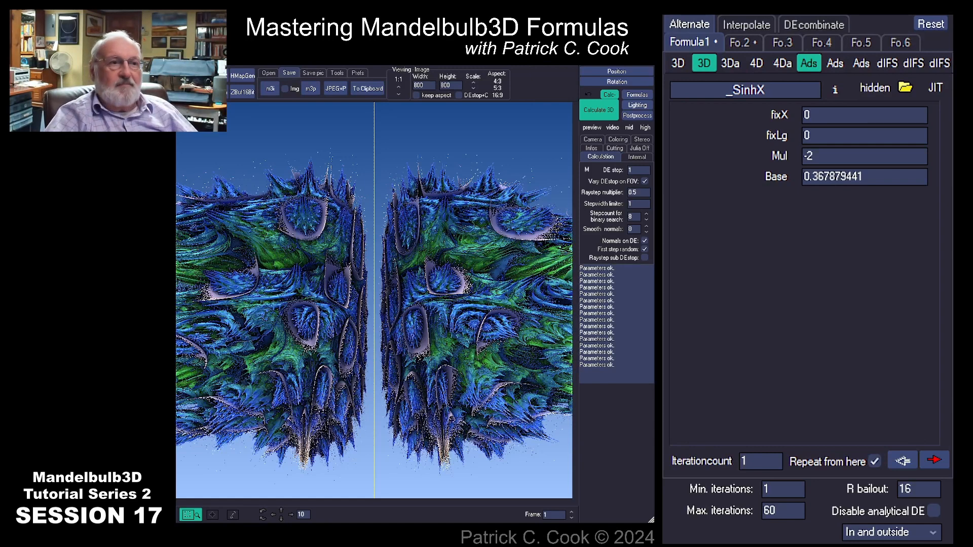
click(835, 63)
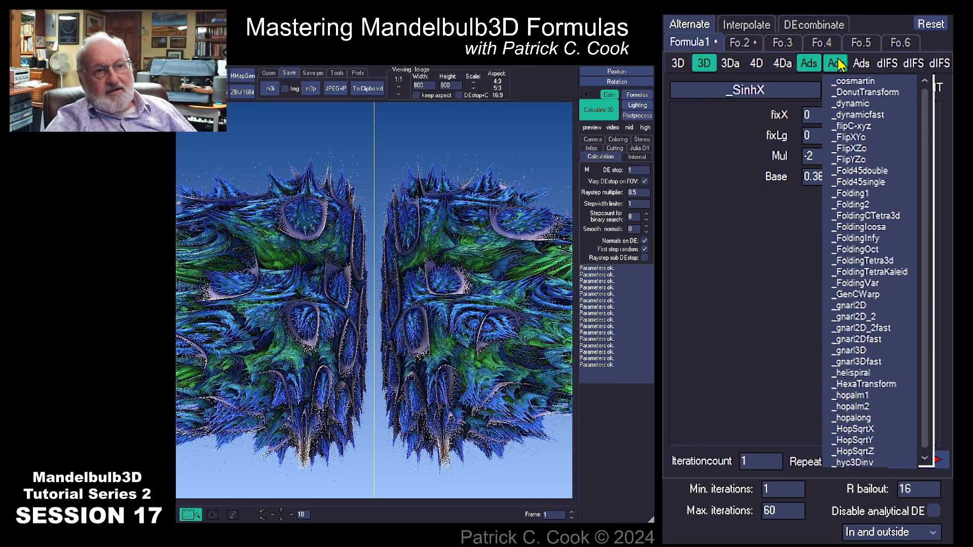
Swap _SinhX for _hopalm2 in slot 1 and render the knobbly fractal
click(853, 406)
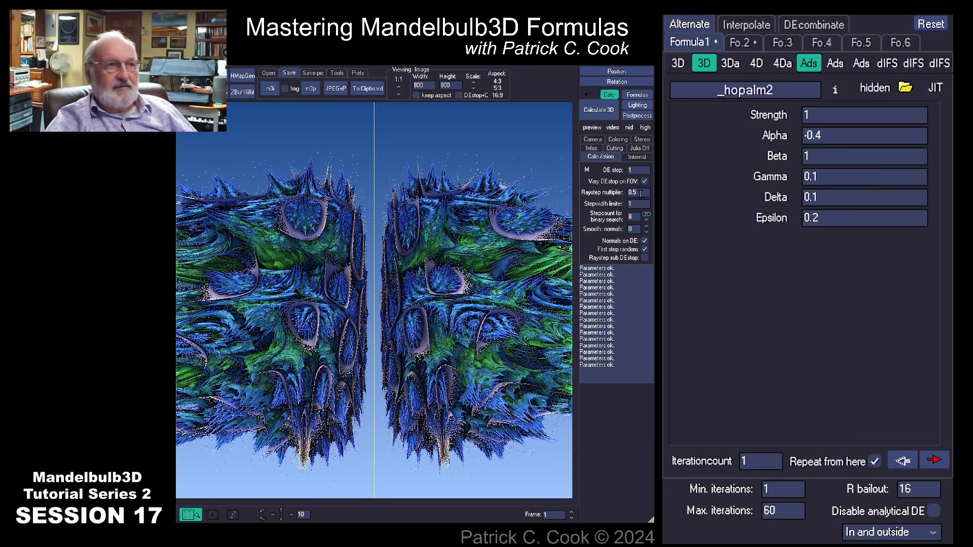
click(598, 110)
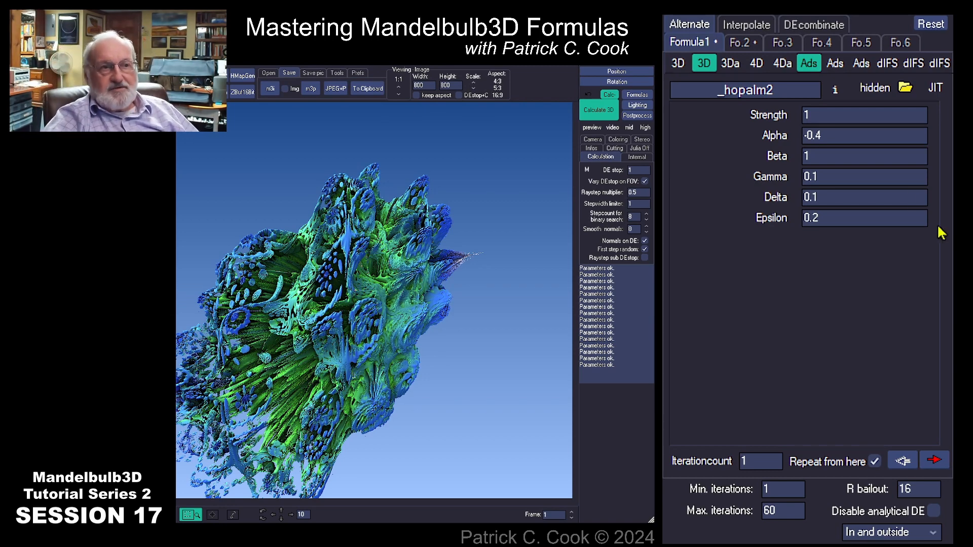
click(813, 65)
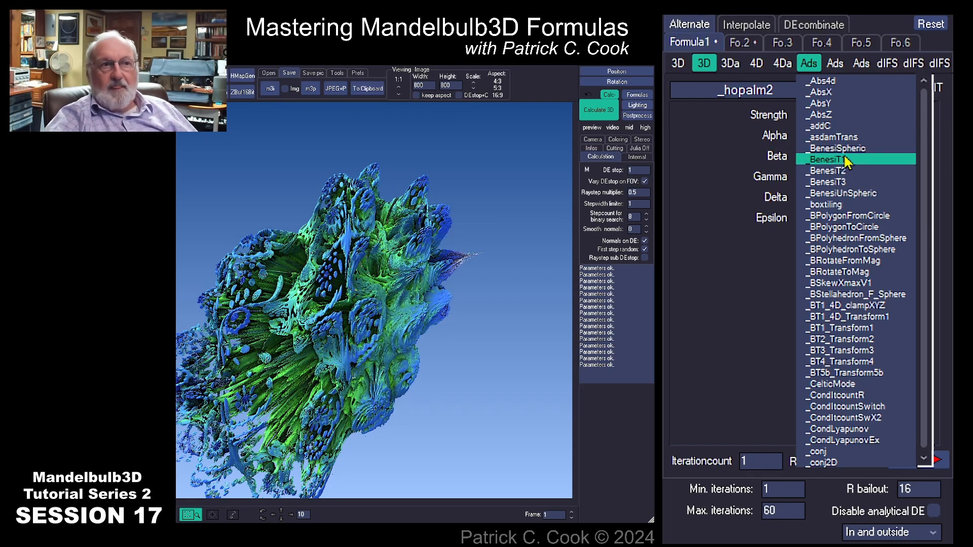
click(836, 63)
click(863, 63)
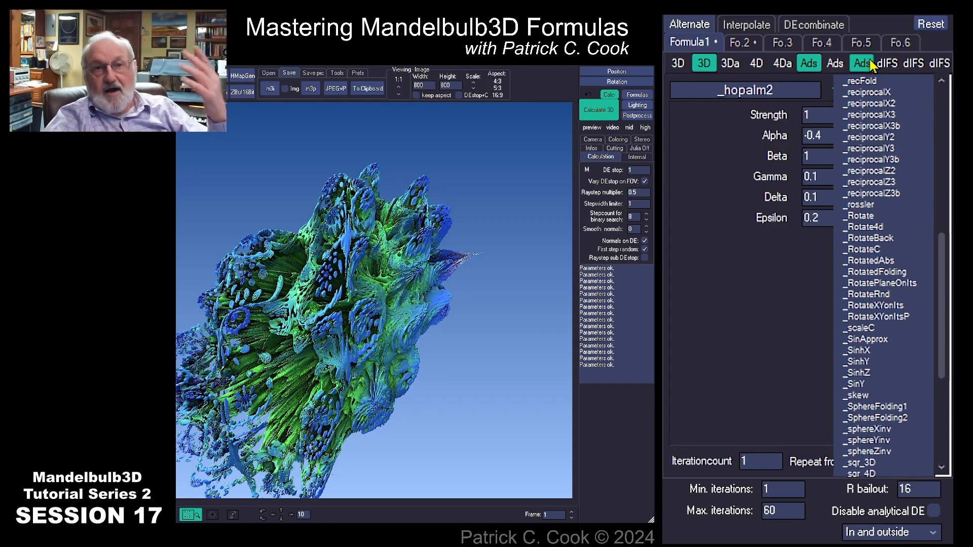
click(830, 65)
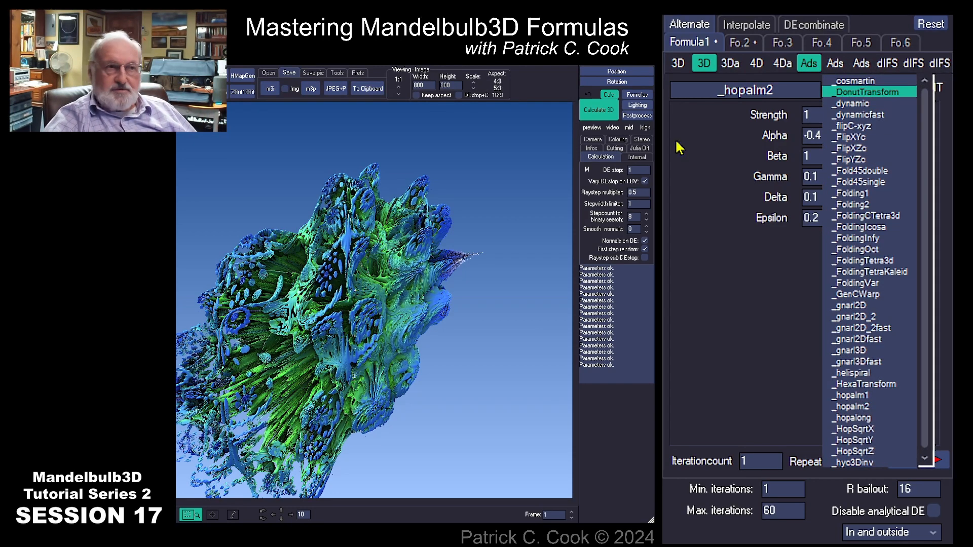
click(703, 64)
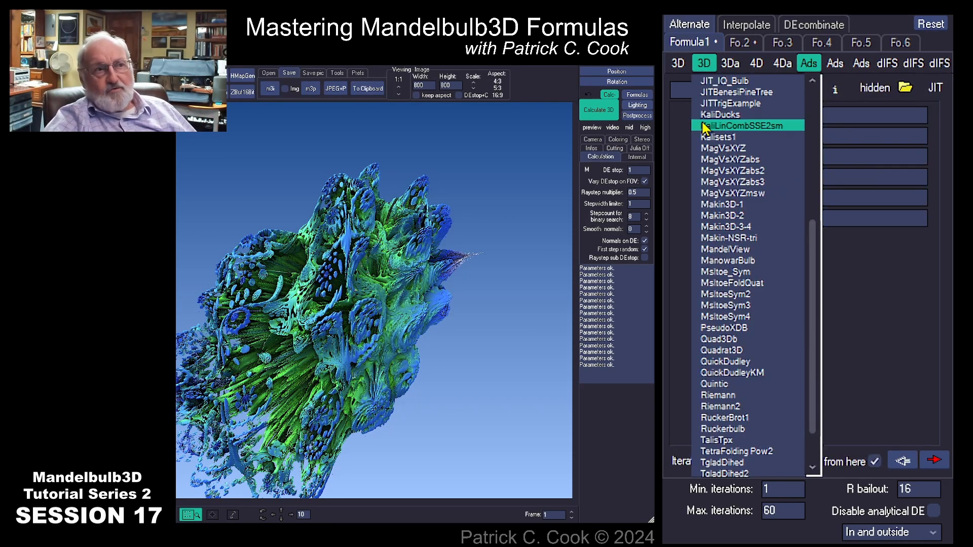
click(678, 63)
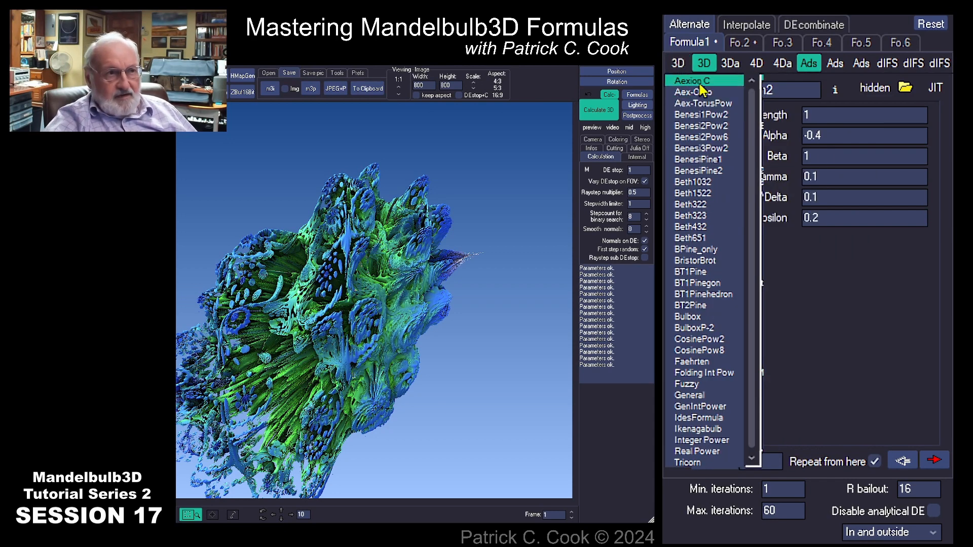
click(704, 63)
click(729, 63)
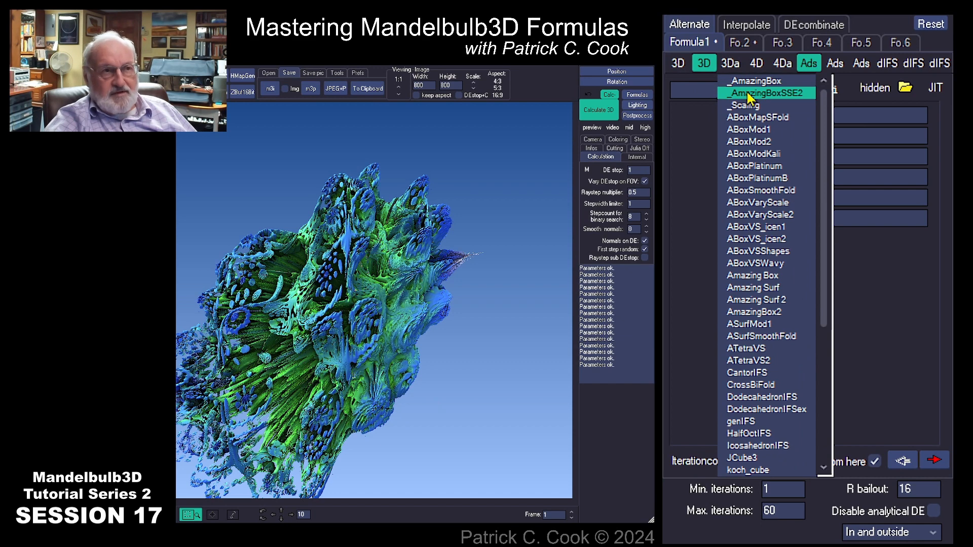
click(763, 64)
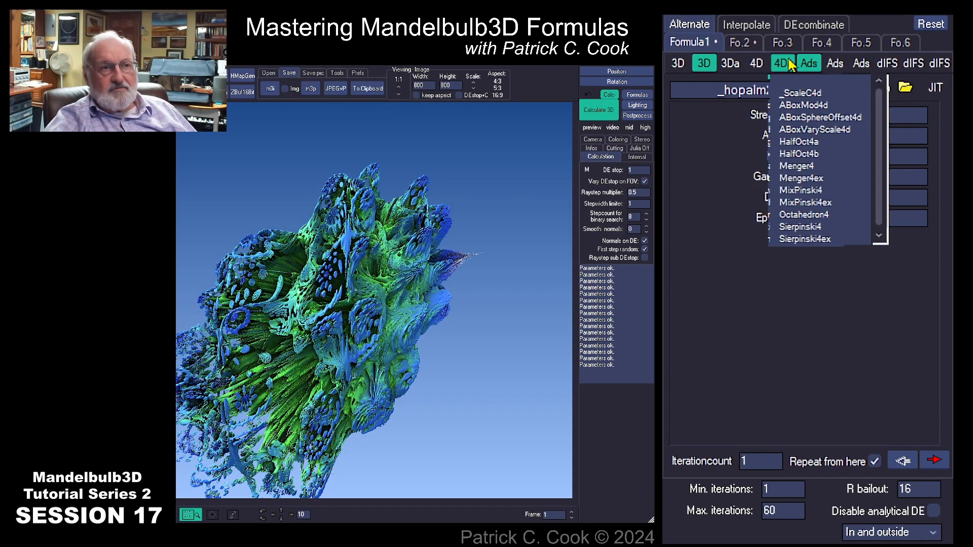
mouse_move(783, 68)
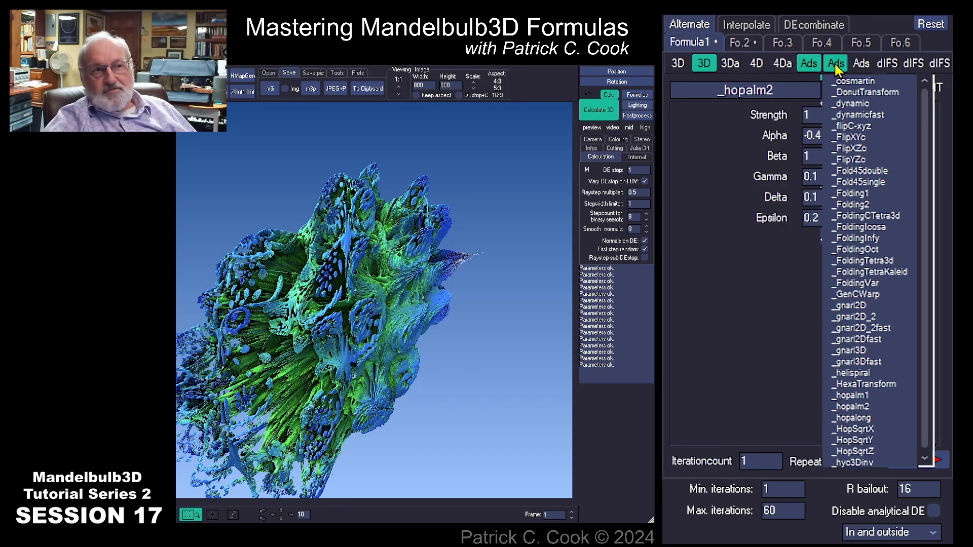
mouse_move(868, 69)
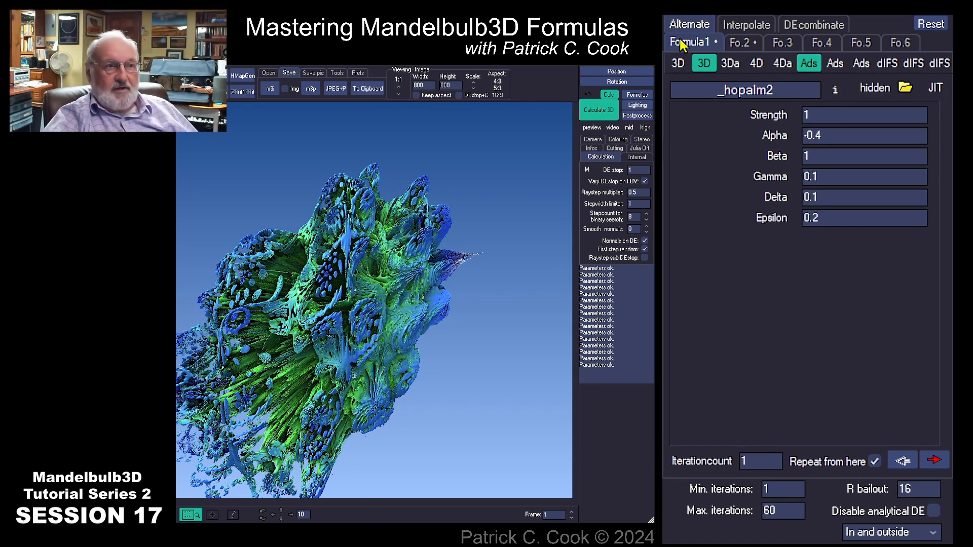
Reset formula slot 1 to Integer Power (power 8, Z multiplier -1) and render the bulb
click(936, 26)
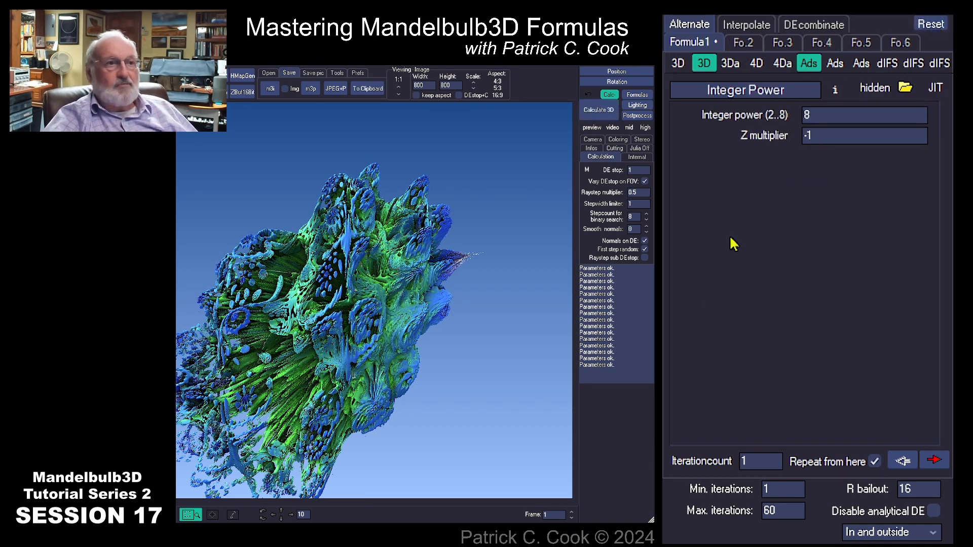
click(599, 110)
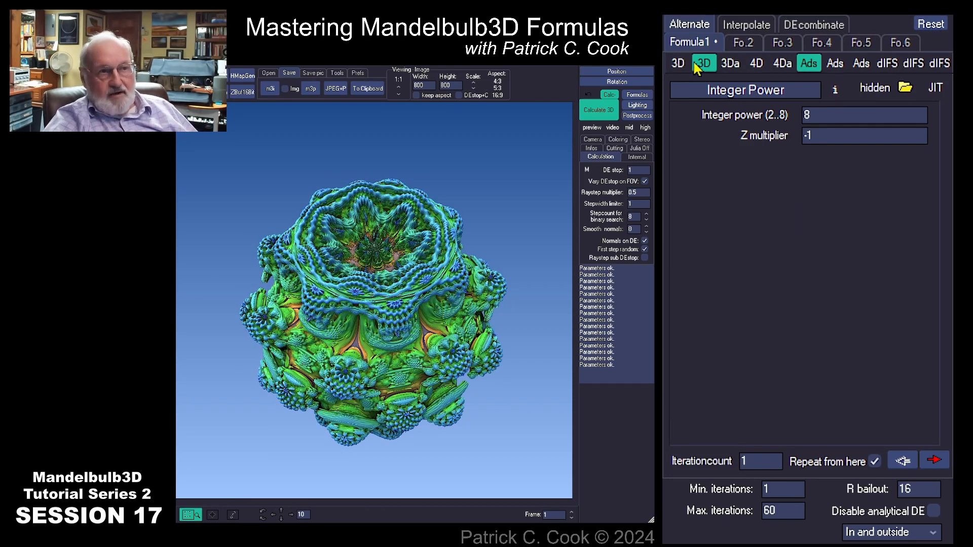
click(682, 90)
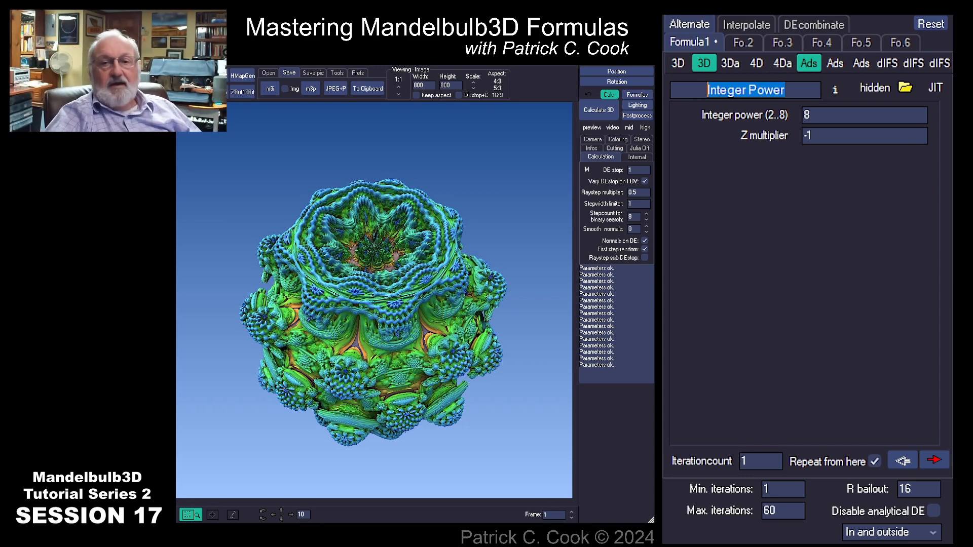
click(816, 64)
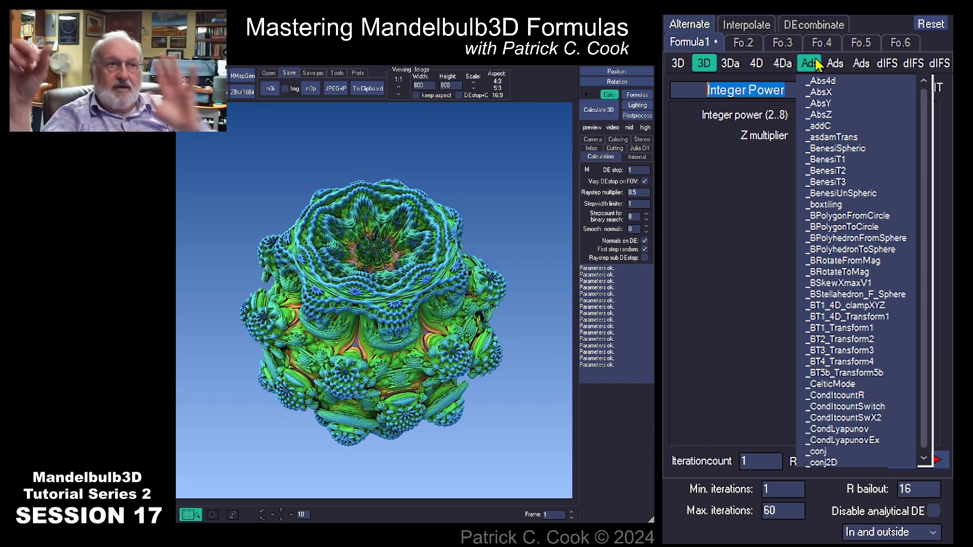
click(816, 63)
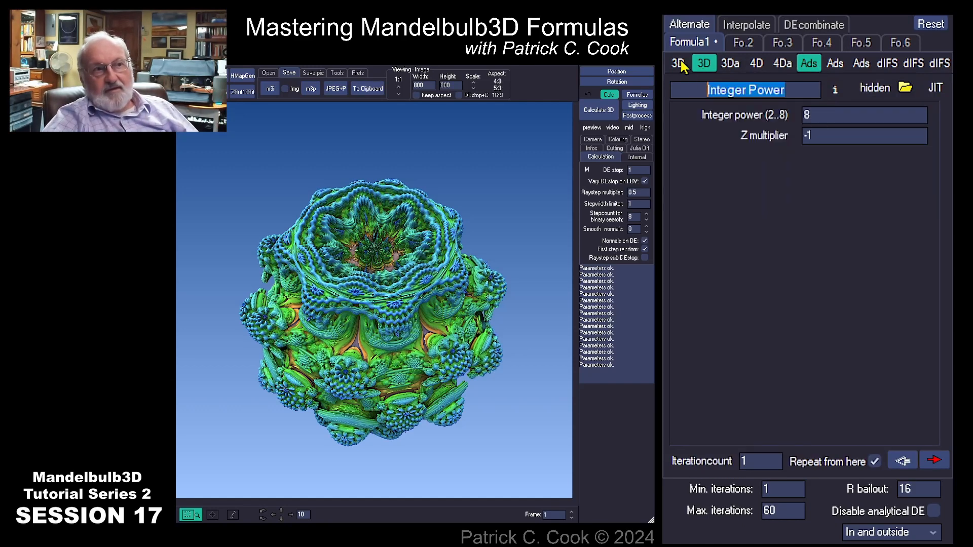
click(677, 63)
click(676, 65)
click(775, 65)
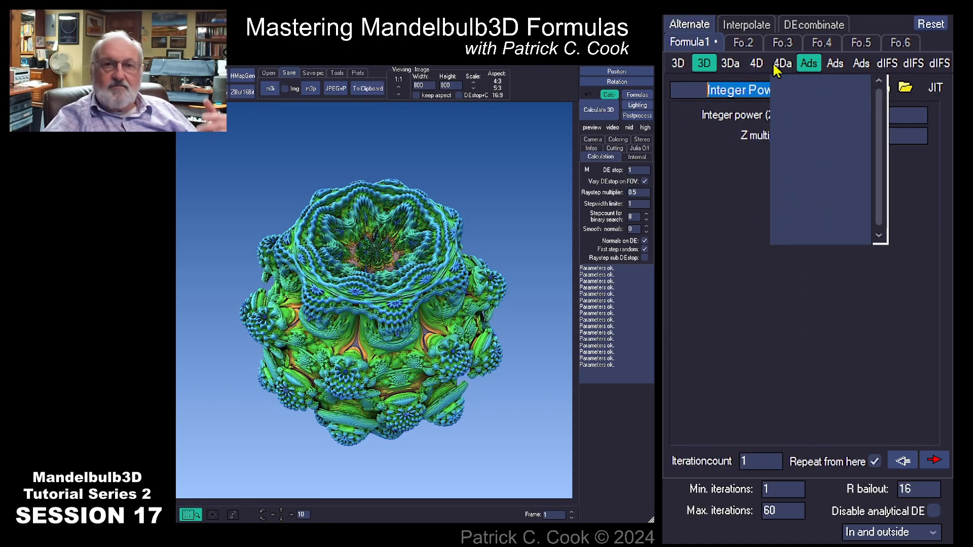
click(836, 64)
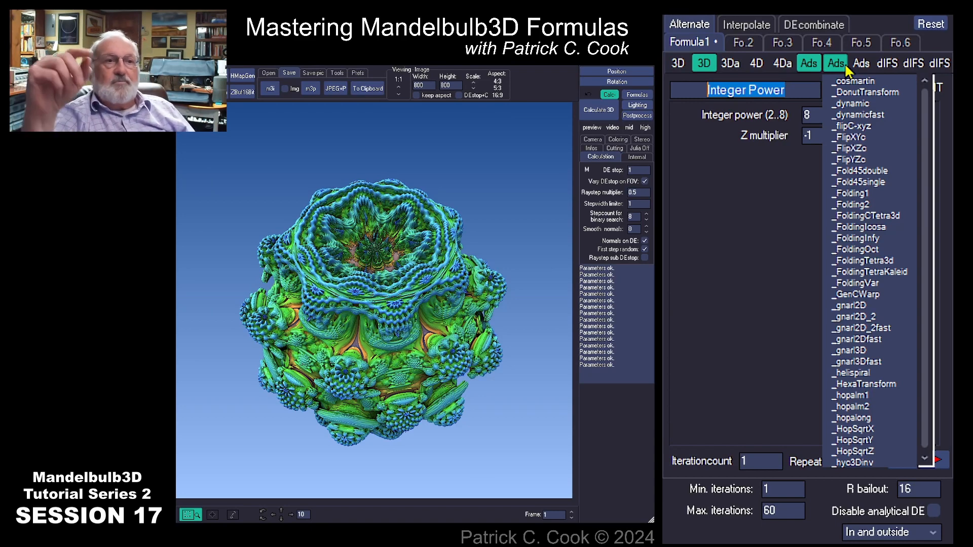
mouse_move(895, 69)
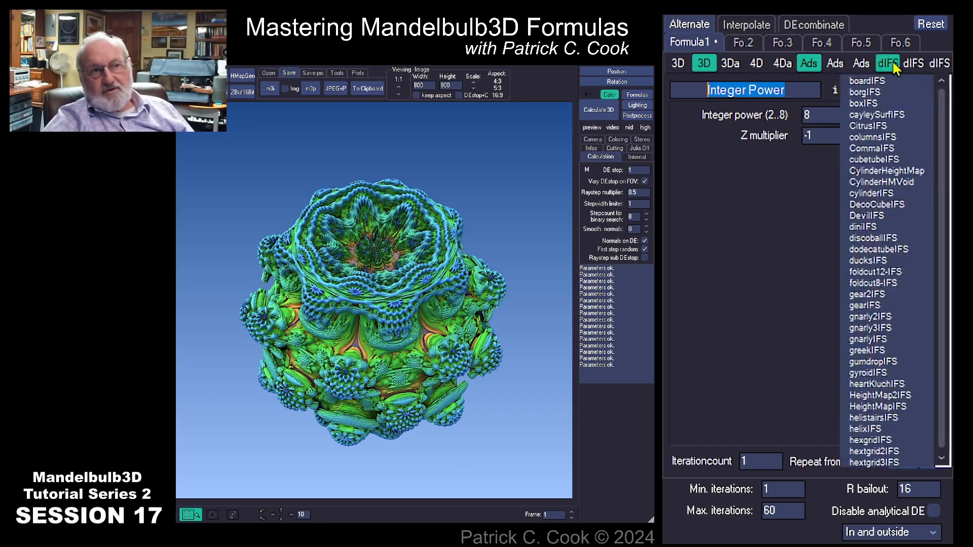